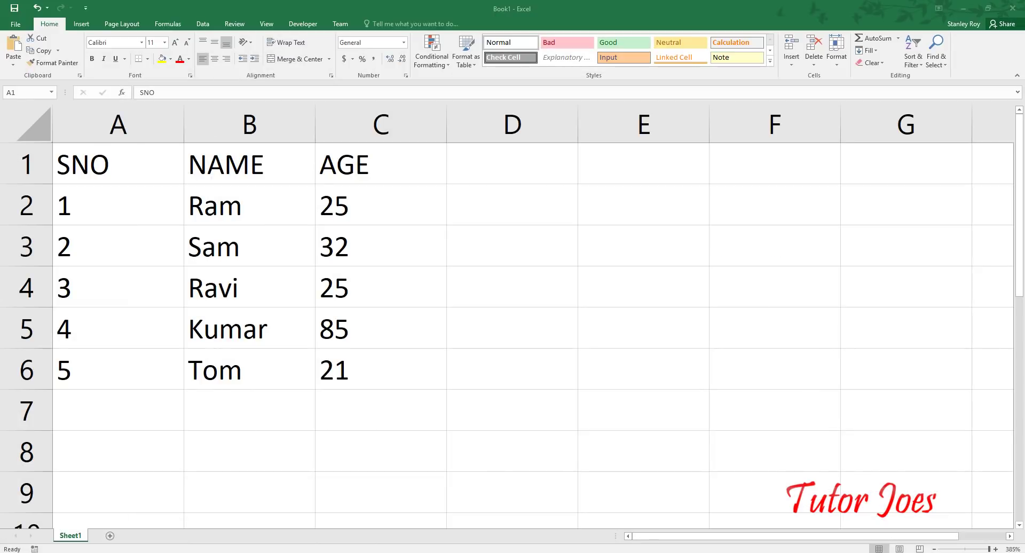
- Bring the VBA editor forward and erase the old Roboto statement from the Immediate window
left_click(341, 542)
key("ctrl+a")
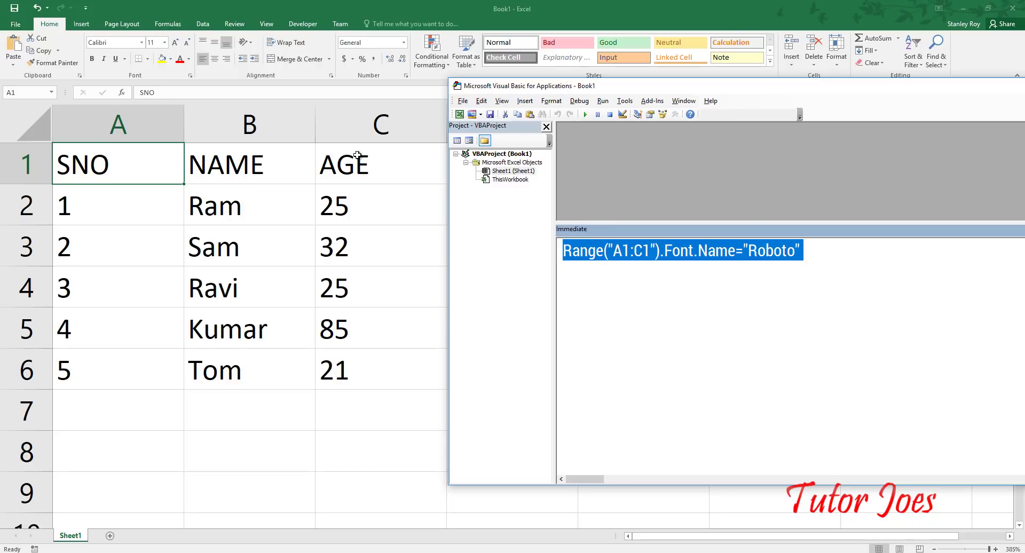
key("Delete")
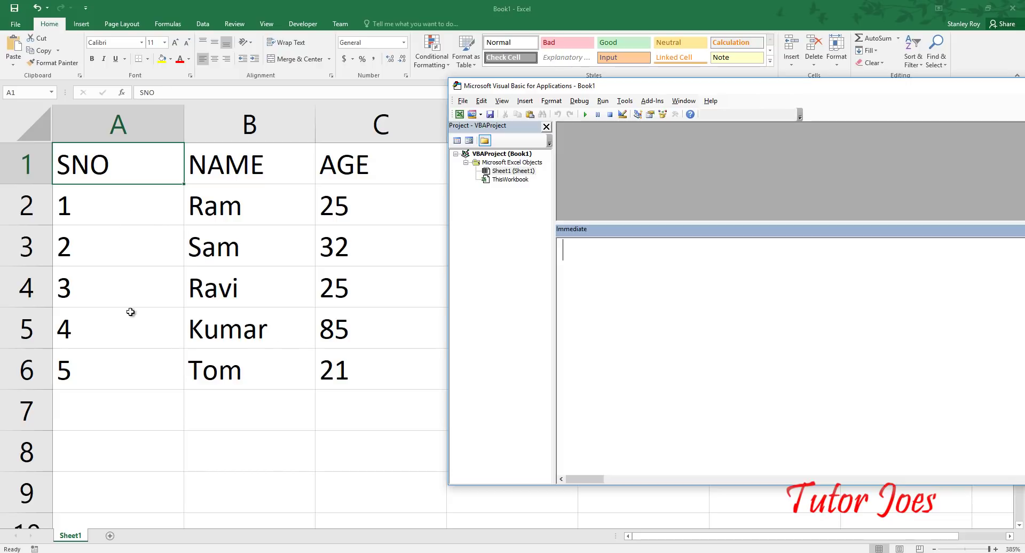
- Select the header cells A1:C1 (SNO, NAME, AGE) on the worksheet
left_click(171, 168)
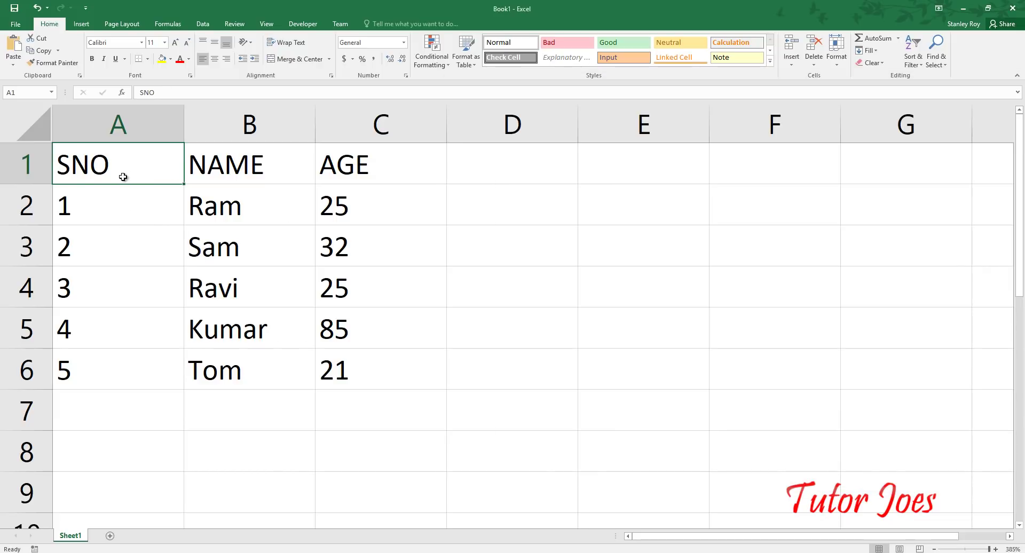
left_click(375, 159)
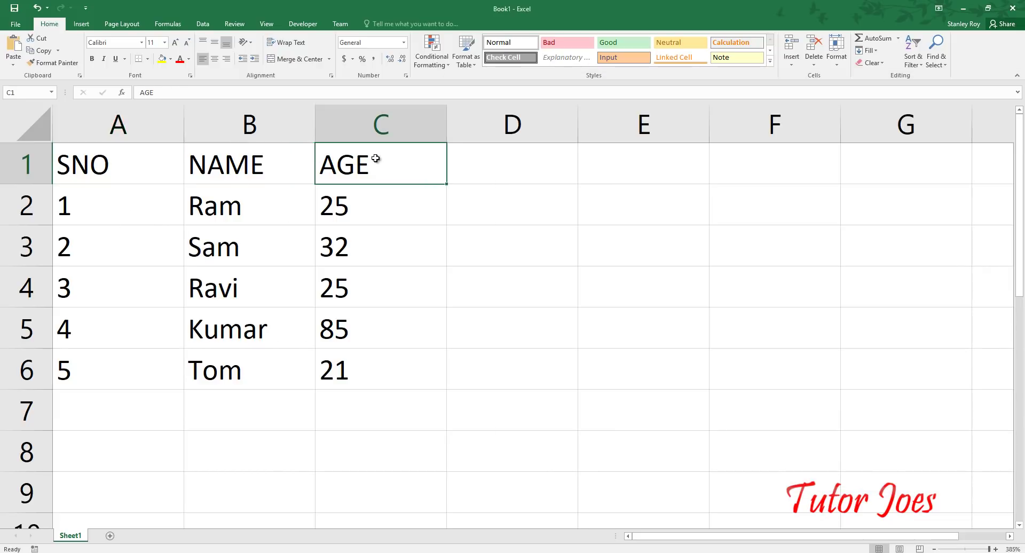
left_click_drag(143, 169, 361, 167)
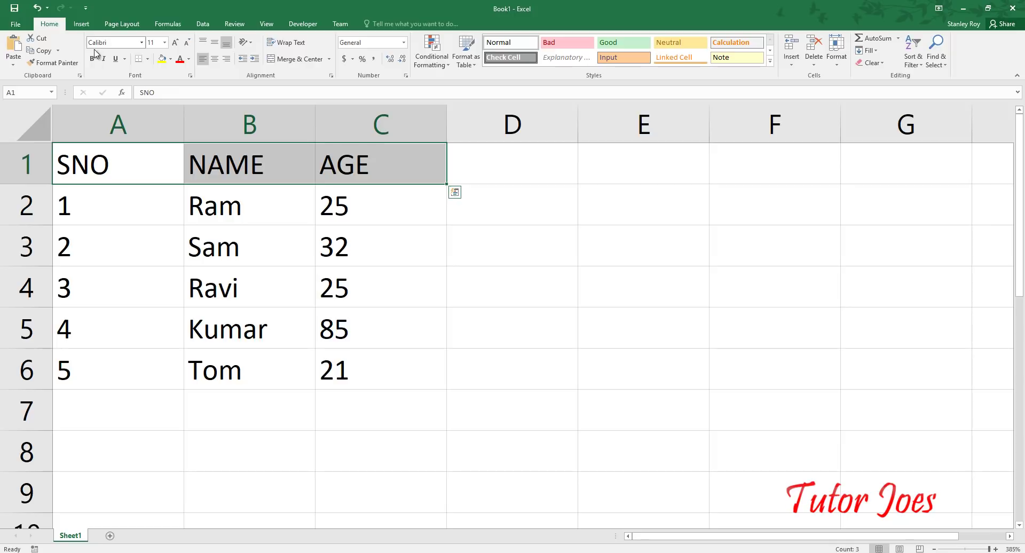
- Type Range("A1:C1").Font.Name="Roboto" in the Immediate window without running it
left_click(342, 531)
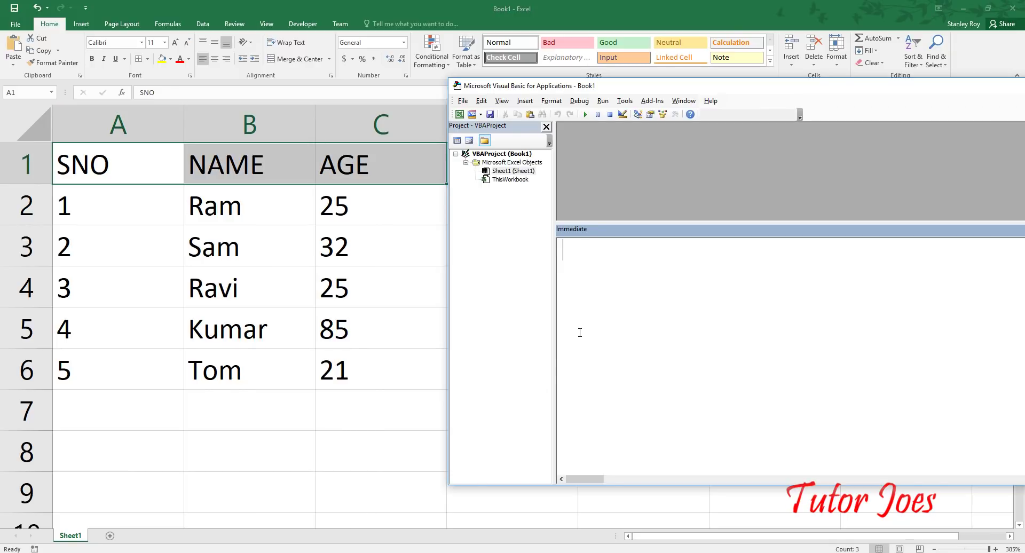
type("Range(")
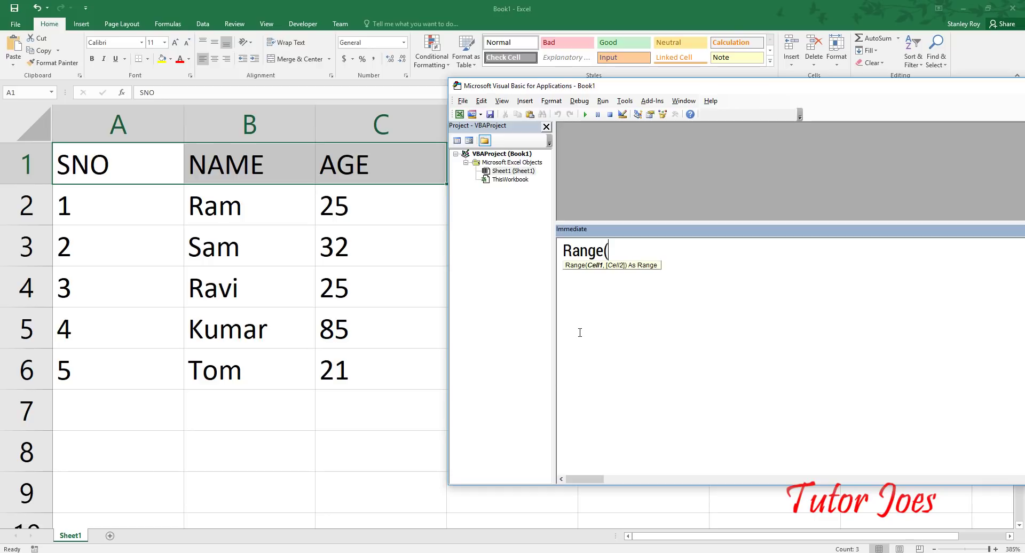
type("\"A")
type("1:")
type("c")
key("BackSpace")
type("C1")
type("\")")
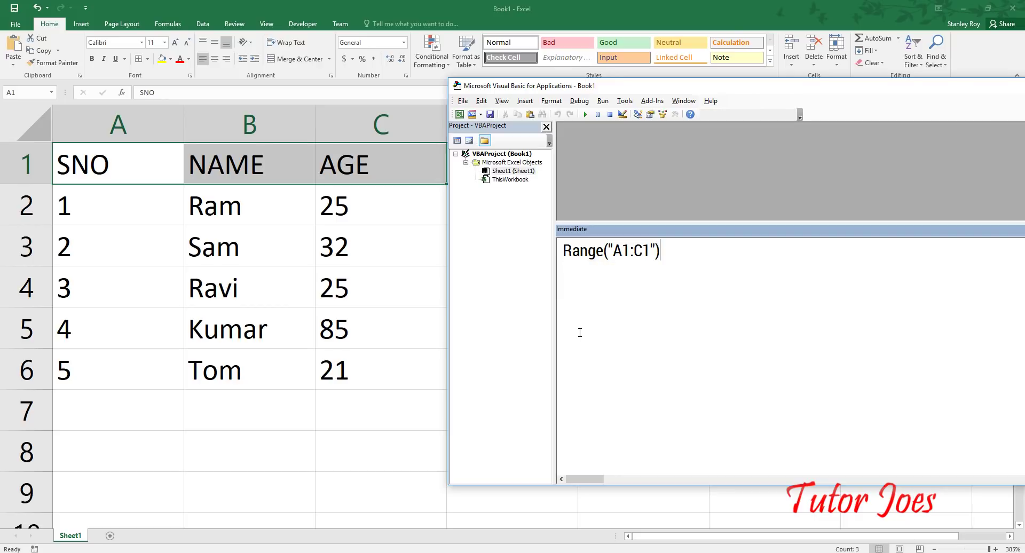
type(".")
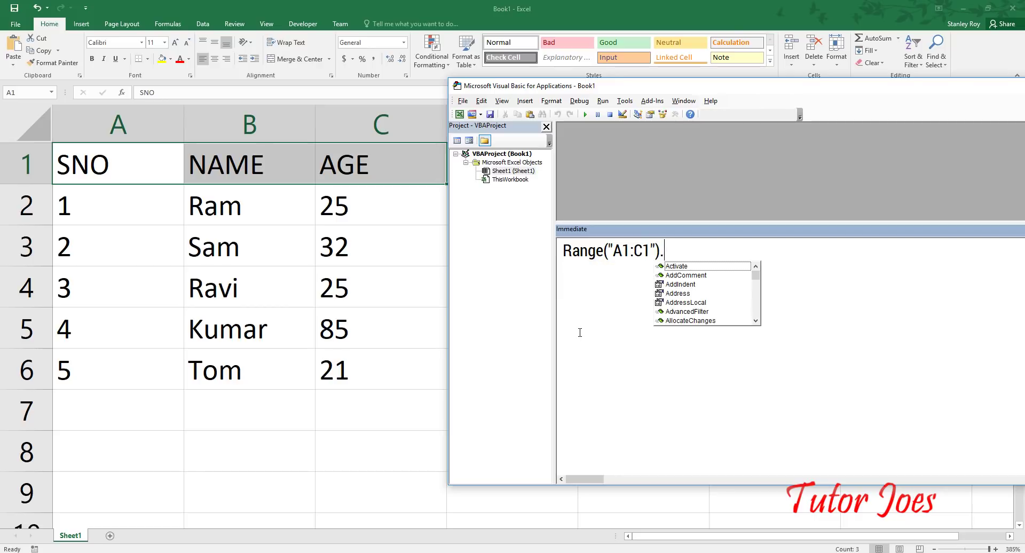
type("Font")
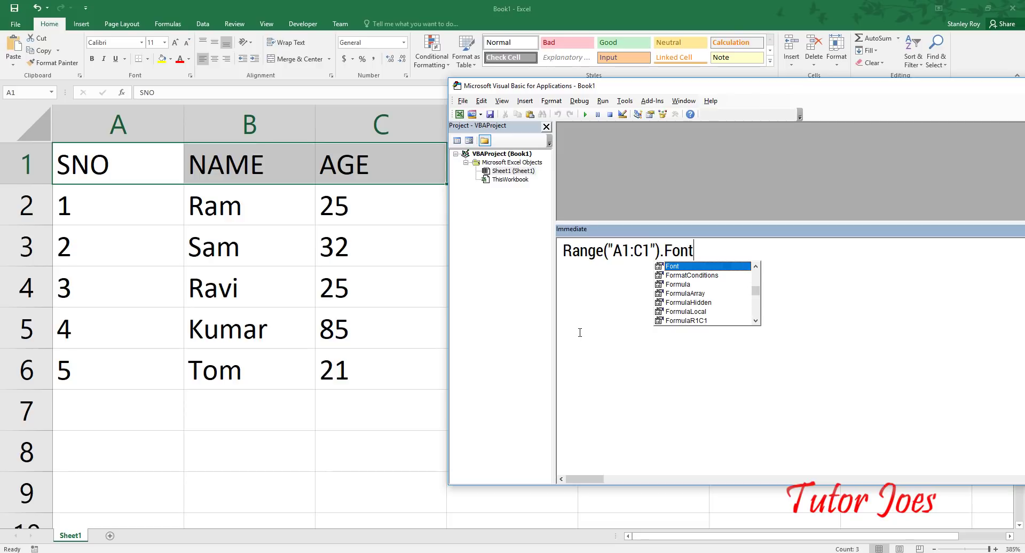
type(".Name")
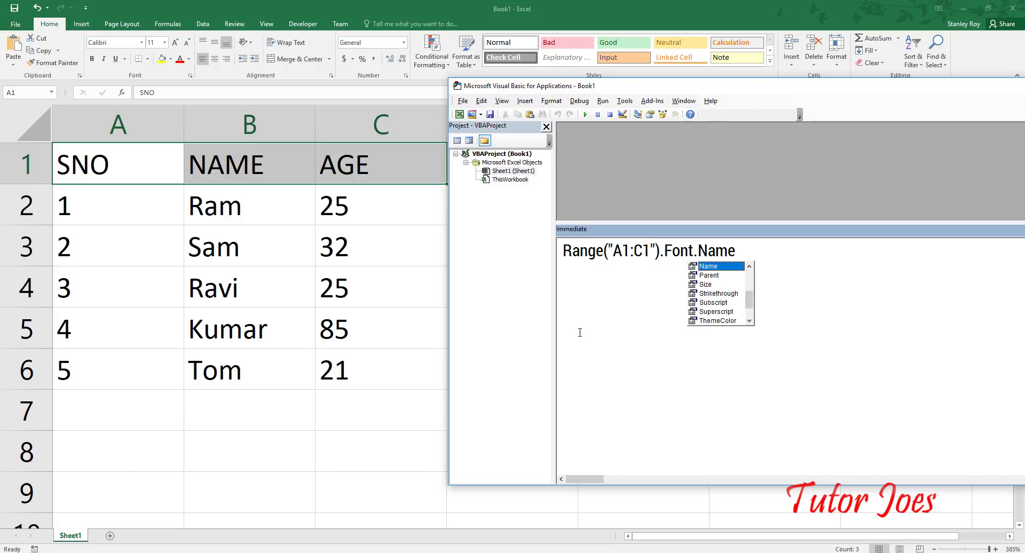
type("=")
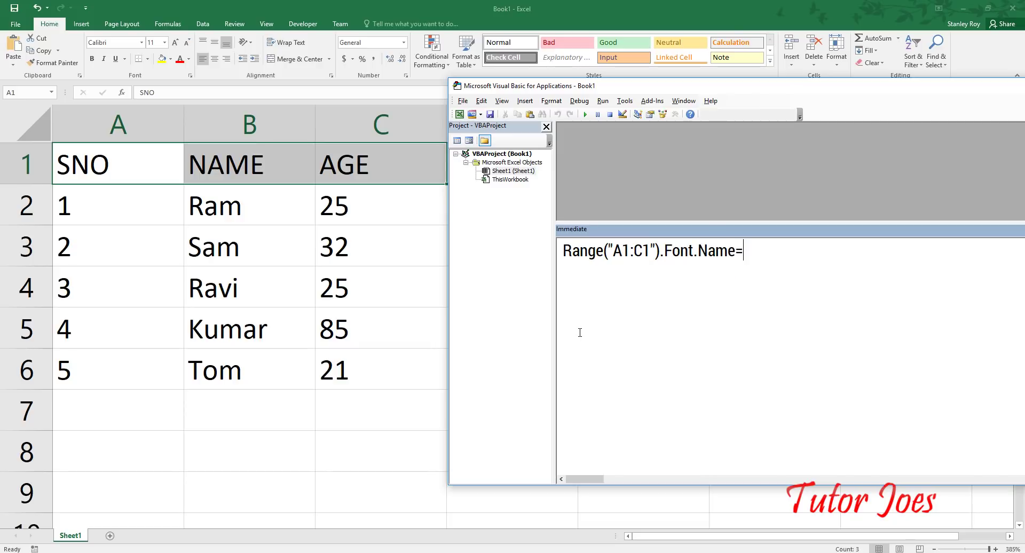
type("\"")
type("R")
type("o")
type("boto")
type("\"")
- Check the headers' current font, then run the Roboto statement on A1:C1
left_click(141, 42)
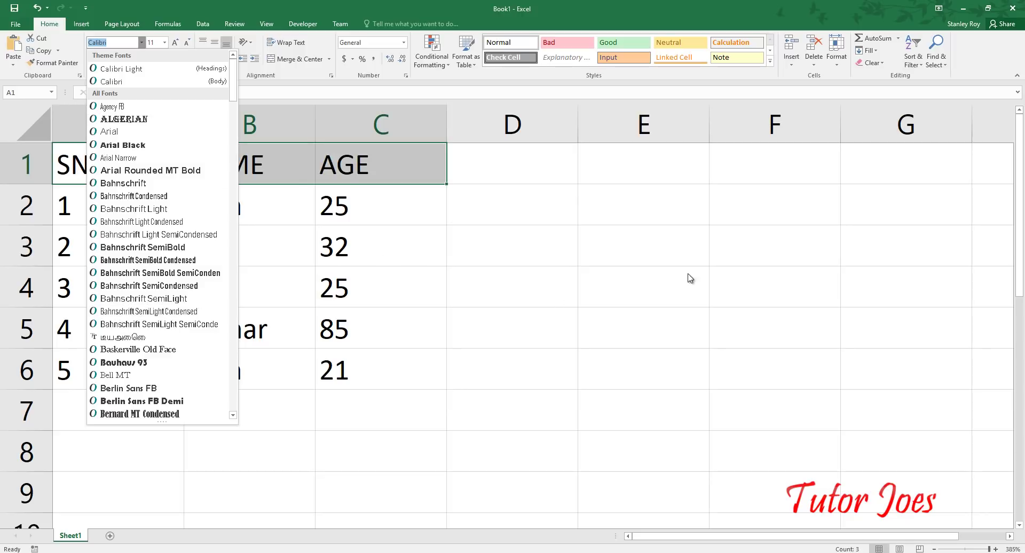
key("Escape")
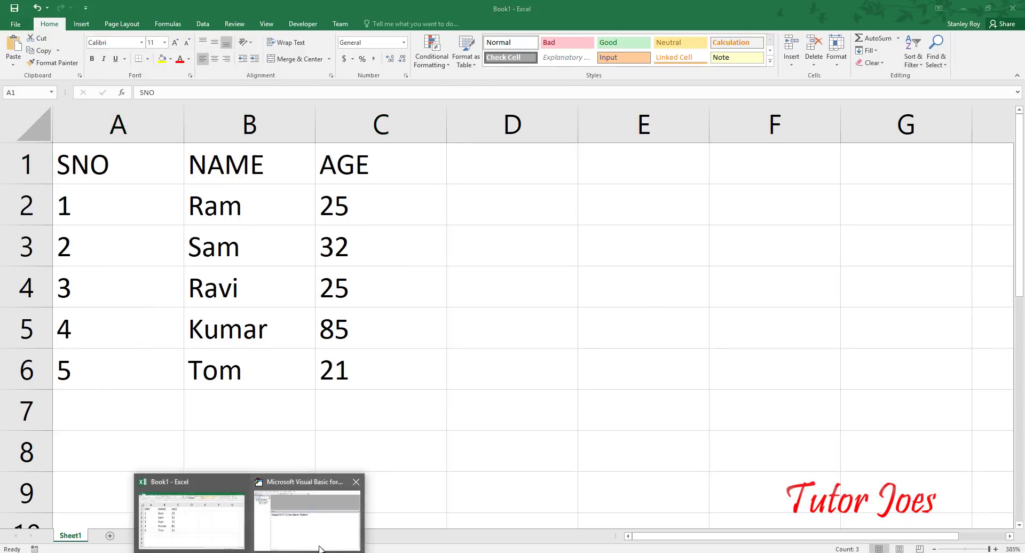
left_click(320, 548)
key("Return")
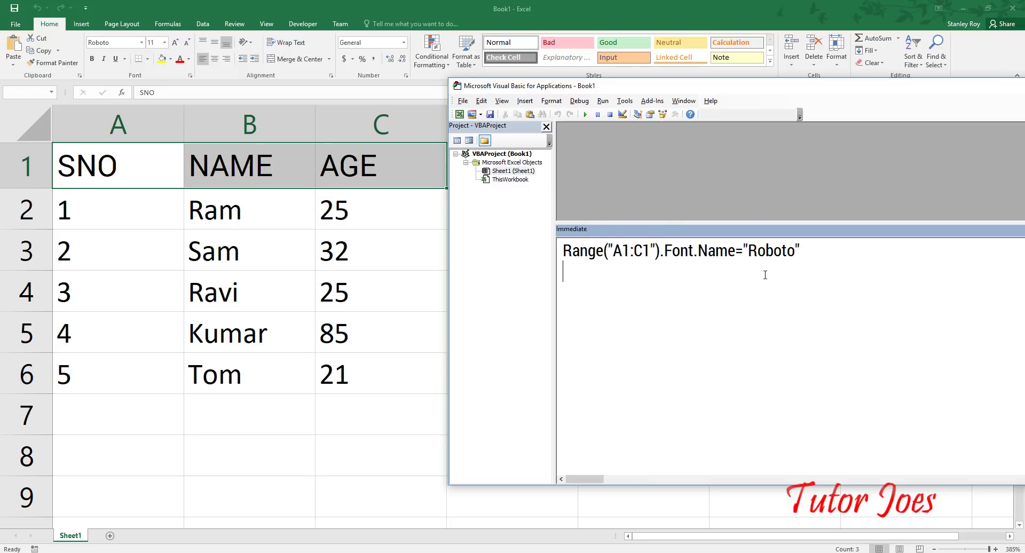
- Copy the Roboto statement onto the second Immediate line
type("Range")
key("BackSpace")
key("BackSpace")
key("BackSpace")
key("BackSpace")
key("BackSpace")
left_click_drag(781, 268, 521, 257)
left_click_drag(553, 305, 555, 302)
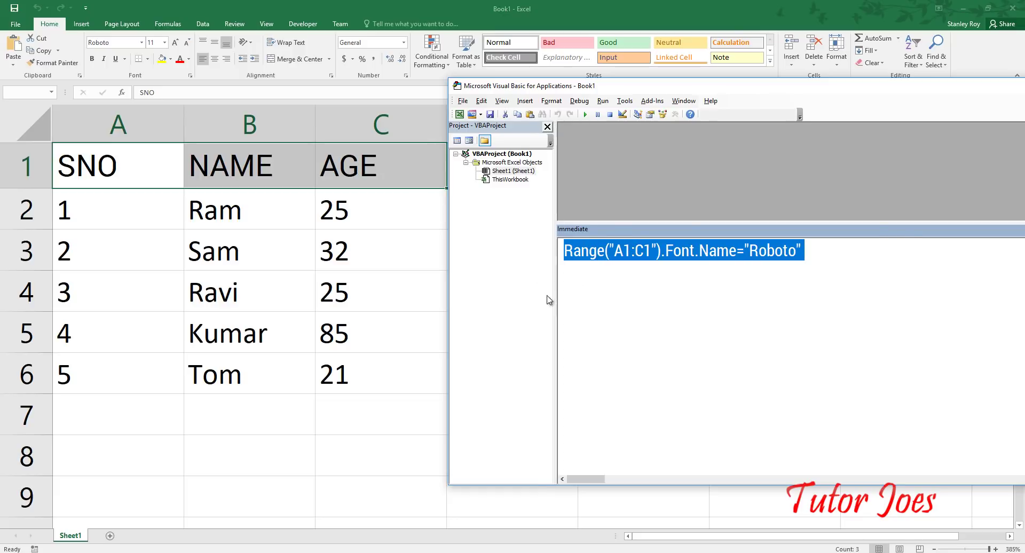
key("ctrl+c")
left_click(822, 266)
key("ctrl+v")
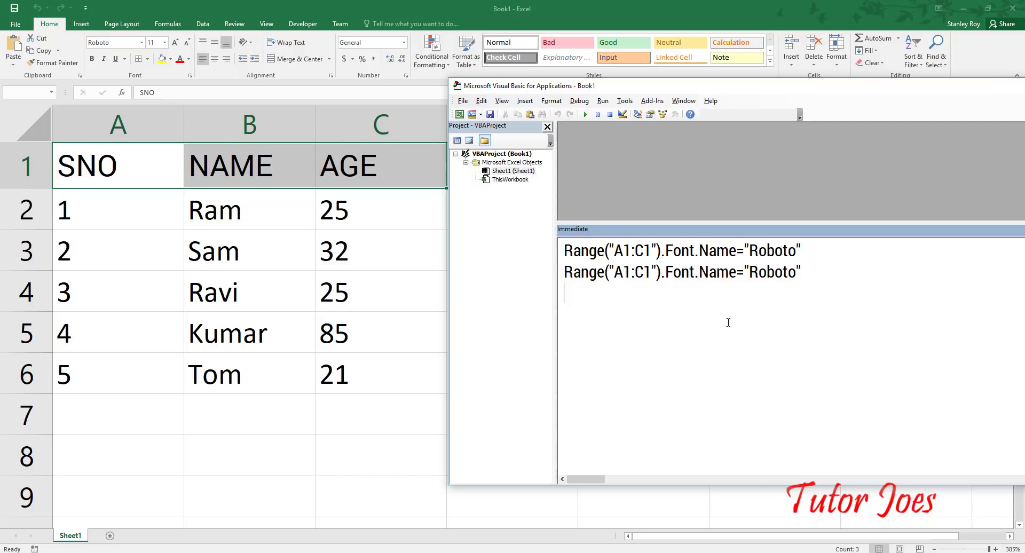
- Rewrite line 2 as Range("A1:C1").Font.FontStyle="Italic" and run it to italicize the headers
left_click_drag(697, 278, 845, 276)
key("Delete")
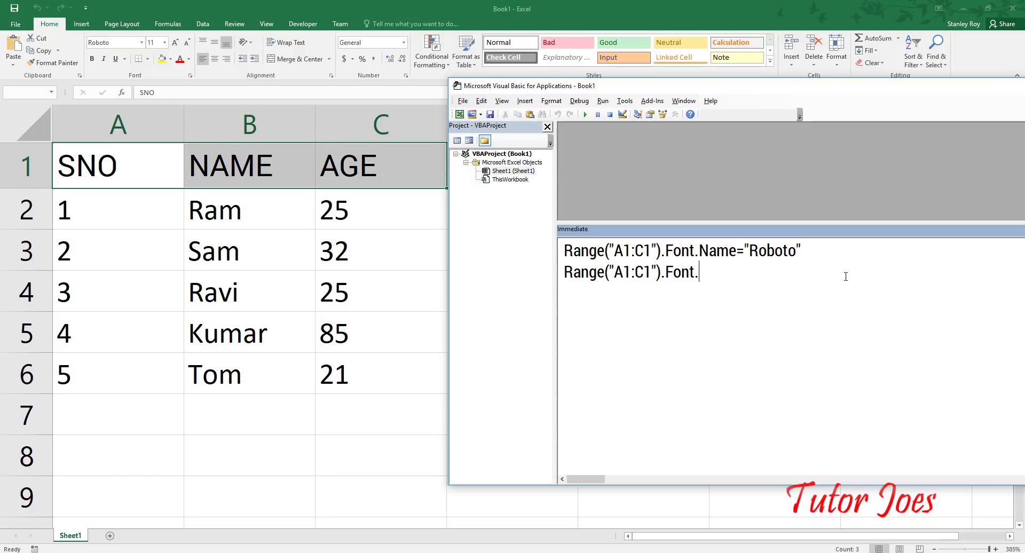
key("BackSpace")
type(".")
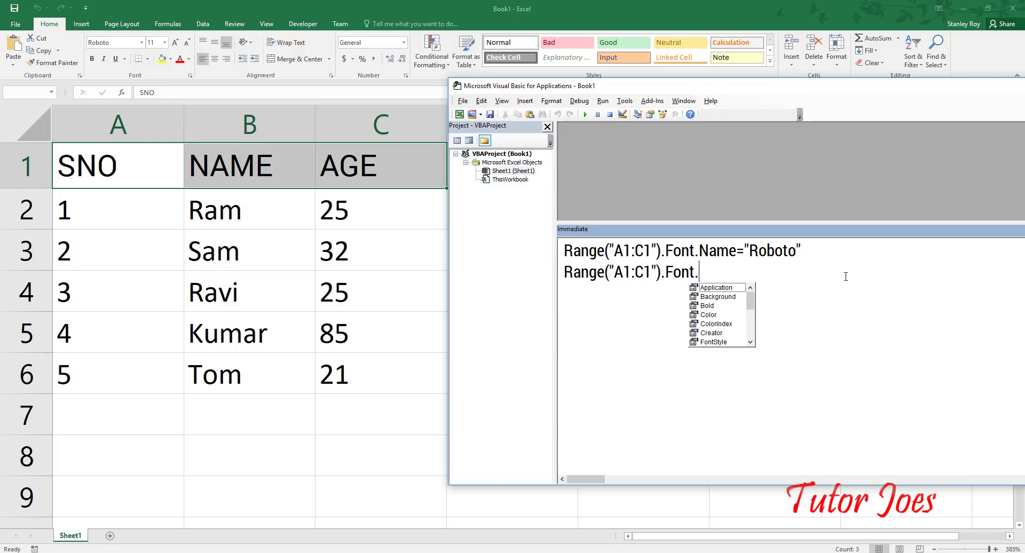
type("Fon")
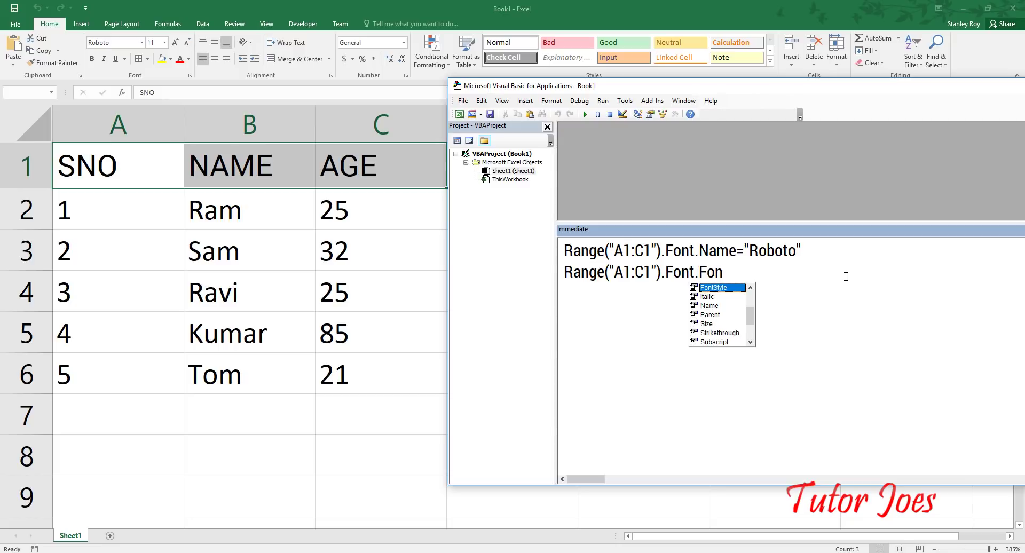
key("space")
key("BackSpace")
type("=")
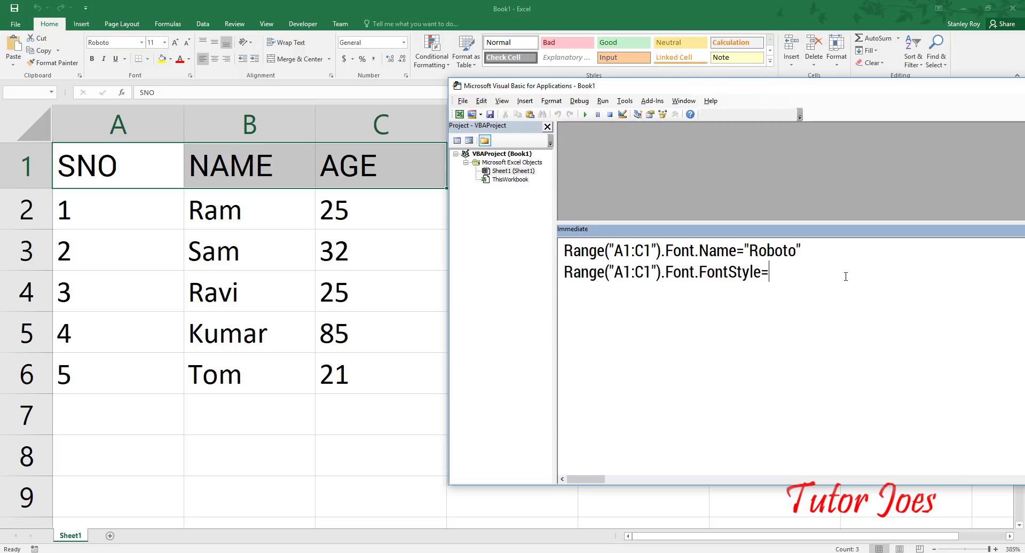
type("\"Italic\"")
key("Return")
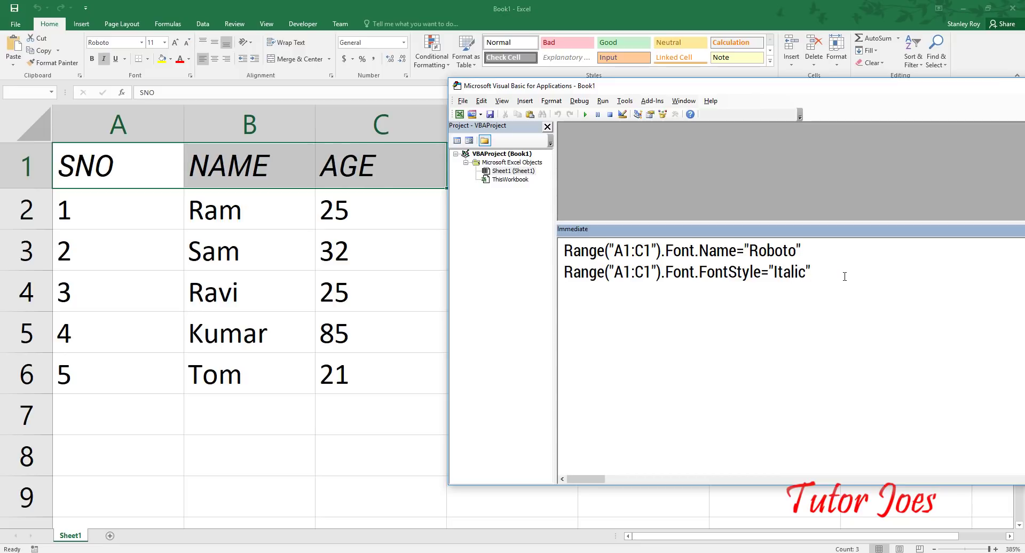
- Change Italic to Bold on that line and run it
double_click(790, 273)
type("Bold")
key("Return")
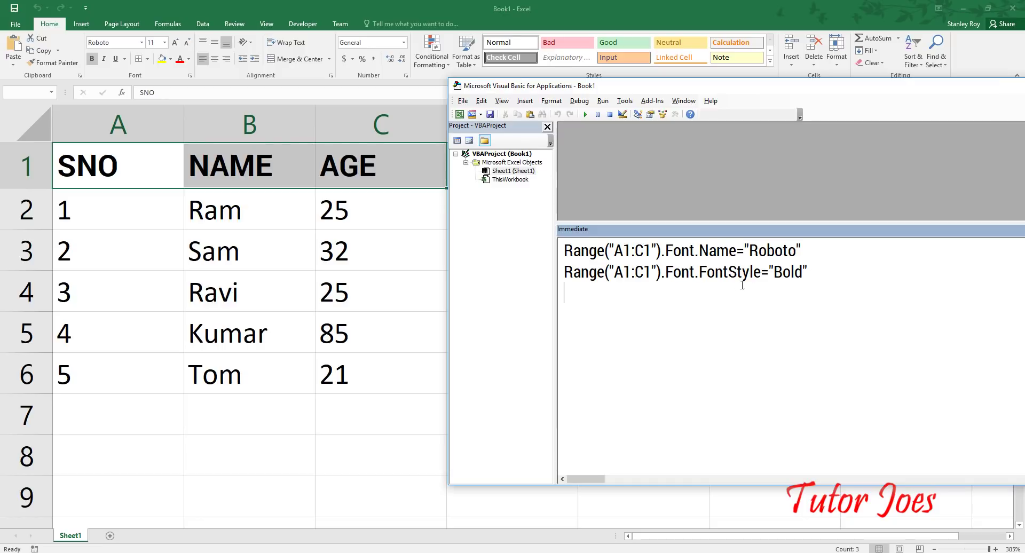
- Reuse the range prefix on line 3 and run Range("A1:C1").Font.Size=15
left_click_drag(699, 273, 552, 284)
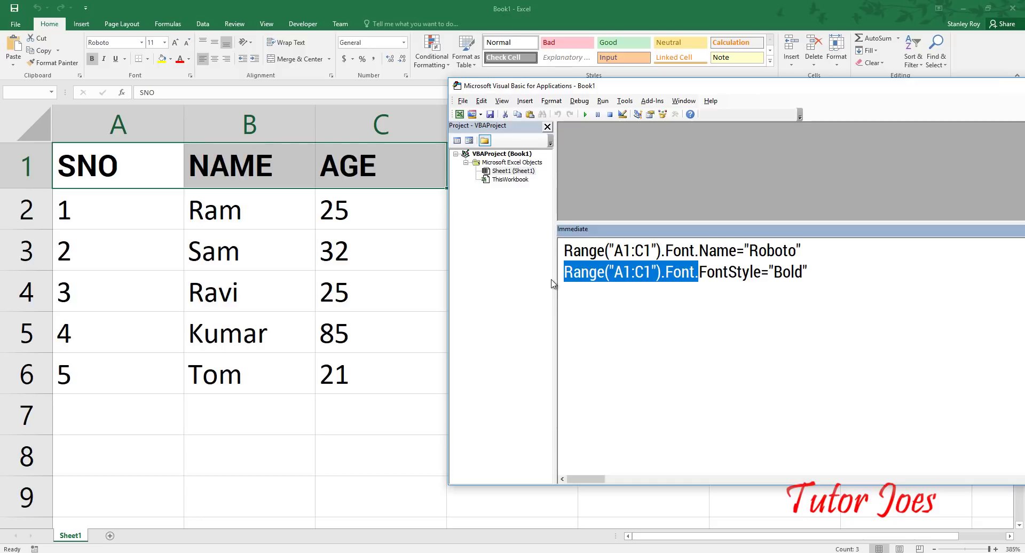
key("ctrl+c")
left_click(606, 300)
key("ctrl+v")
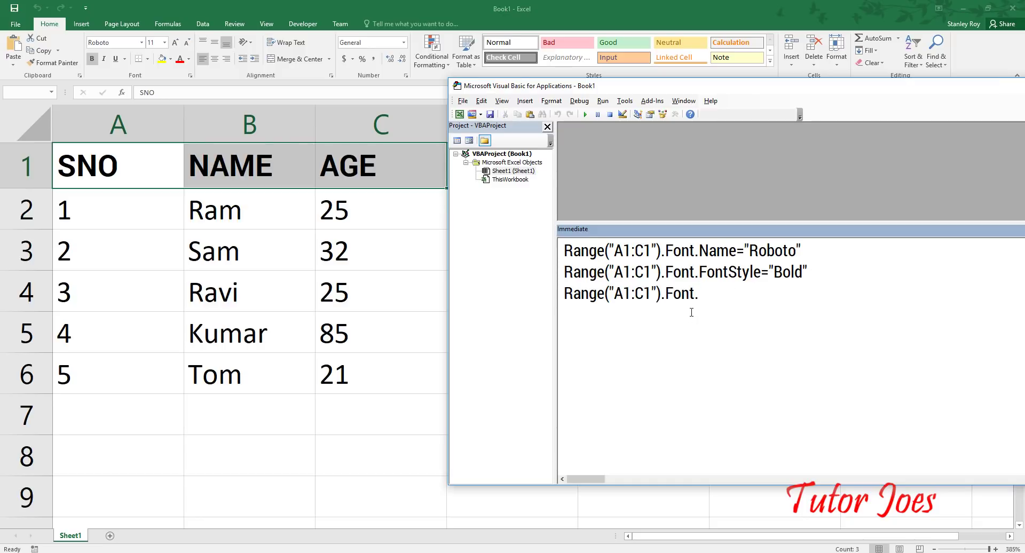
type("Size")
type("=")
type("15")
key("BackSpace")
key("BackSpace")
type("1")
type("5")
key("Return")
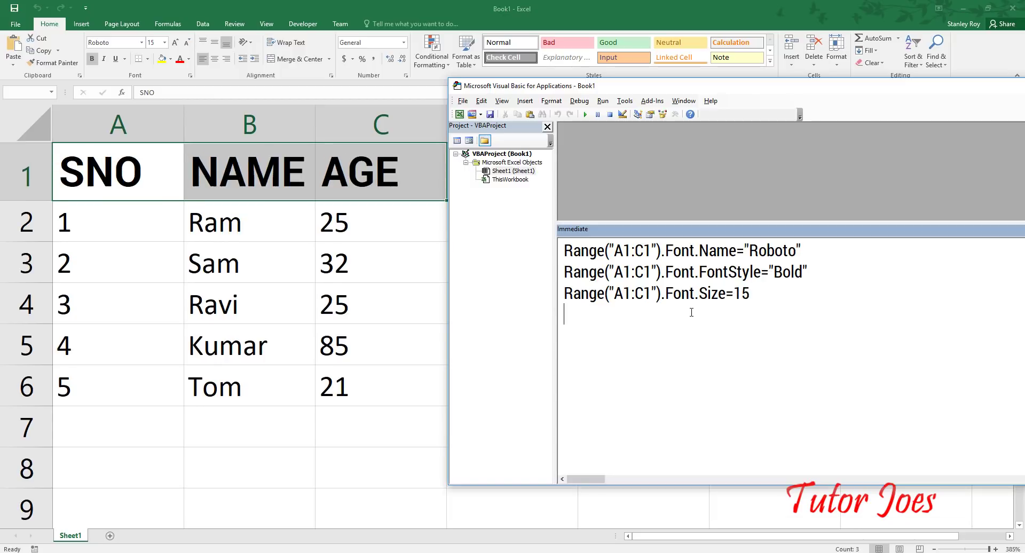
- Change the header font size to 12, rerun it, and review the statements
double_click(743, 293)
type("12")
key("Return")
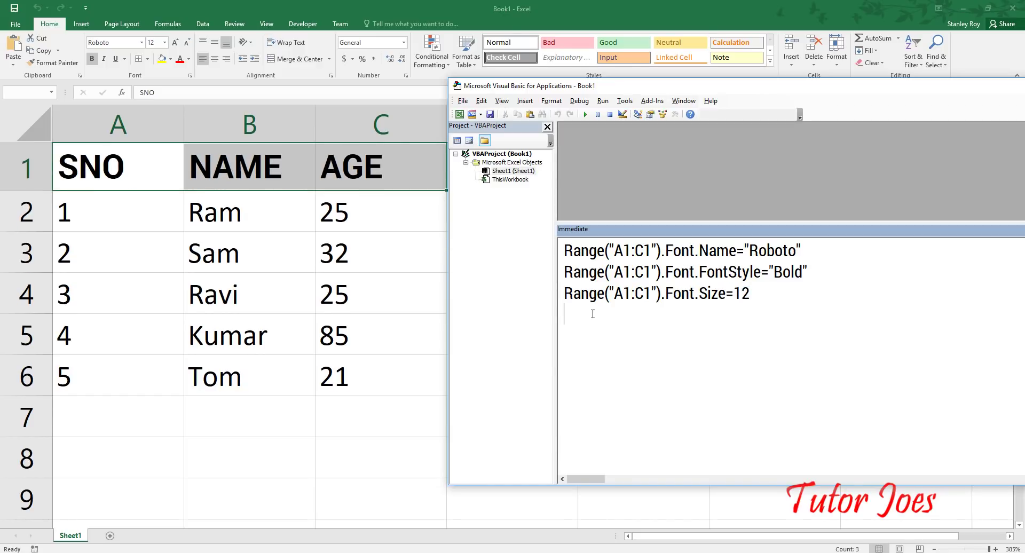
mouse_move(883, 298)
left_mouse_down()
mouse_move(612, 267)
mouse_move(575, 243)
mouse_move(754, 282)
left_mouse_up()
left_click(571, 253)
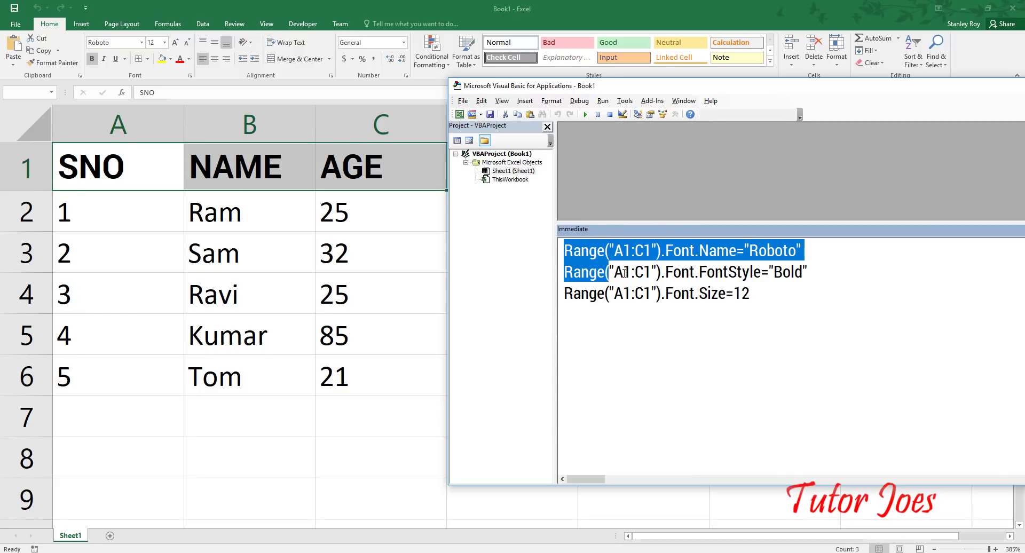
left_click(756, 294)
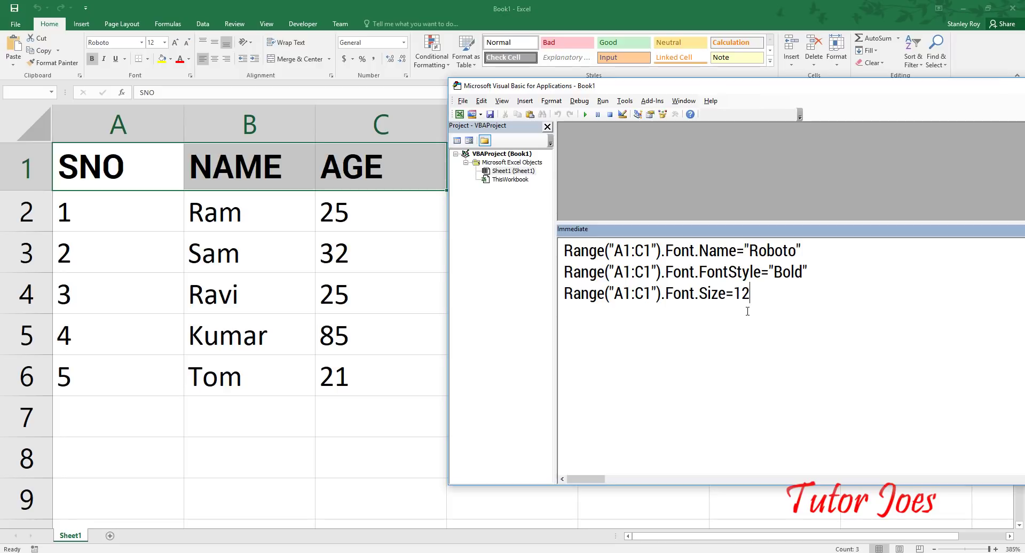
- Type and run Range("A1").Font.Underline=xlUnderlineStyleSingle to underline SNO
key("Return")
type("Ran")
type("ge(")
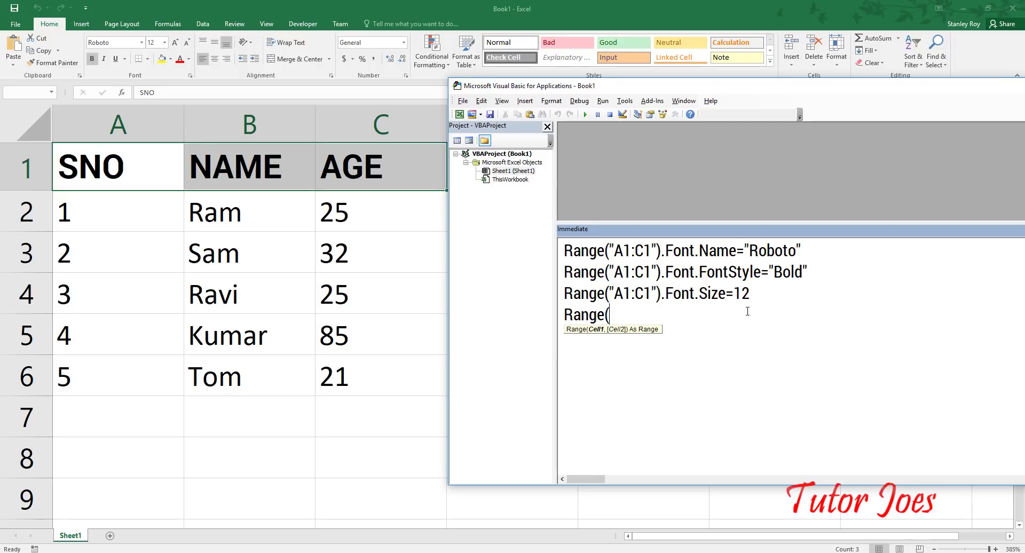
type("\"A1\")")
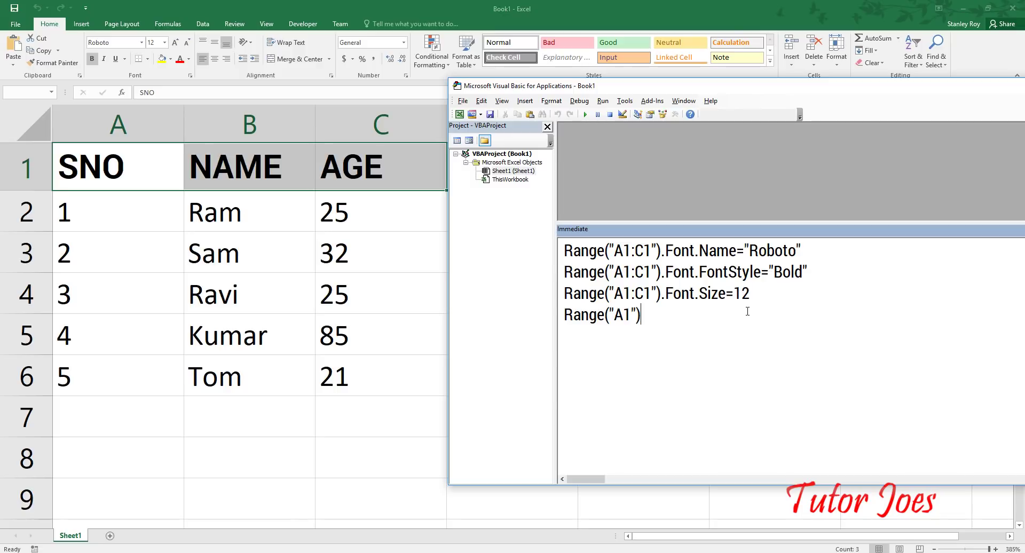
type(".Font.")
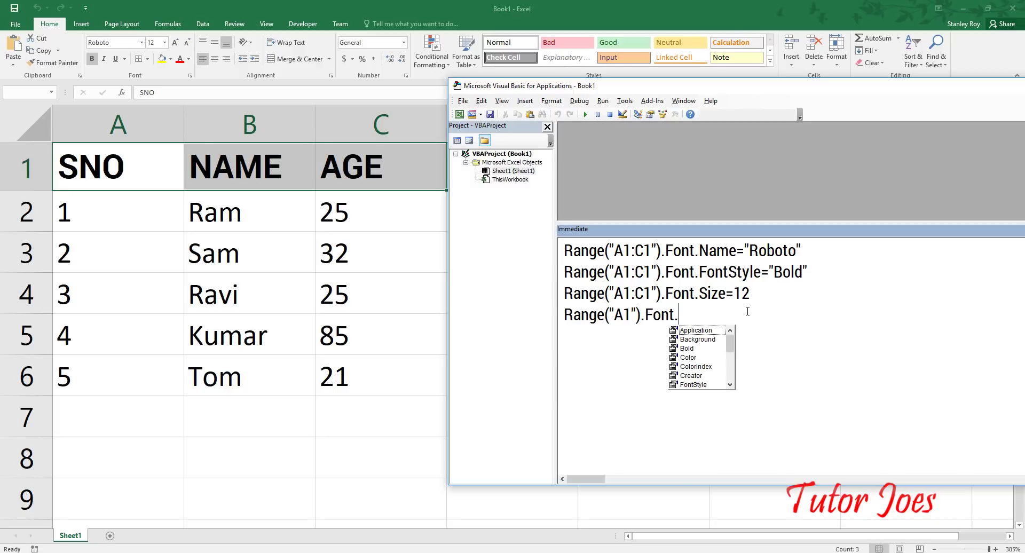
type("Unde")
key("BackSpace")
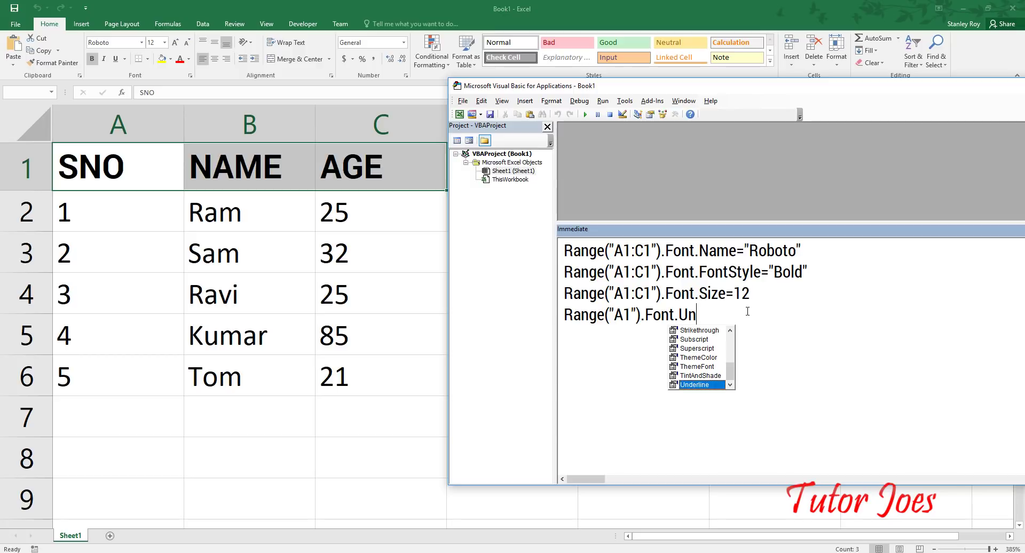
key("space")
key("BackSpace")
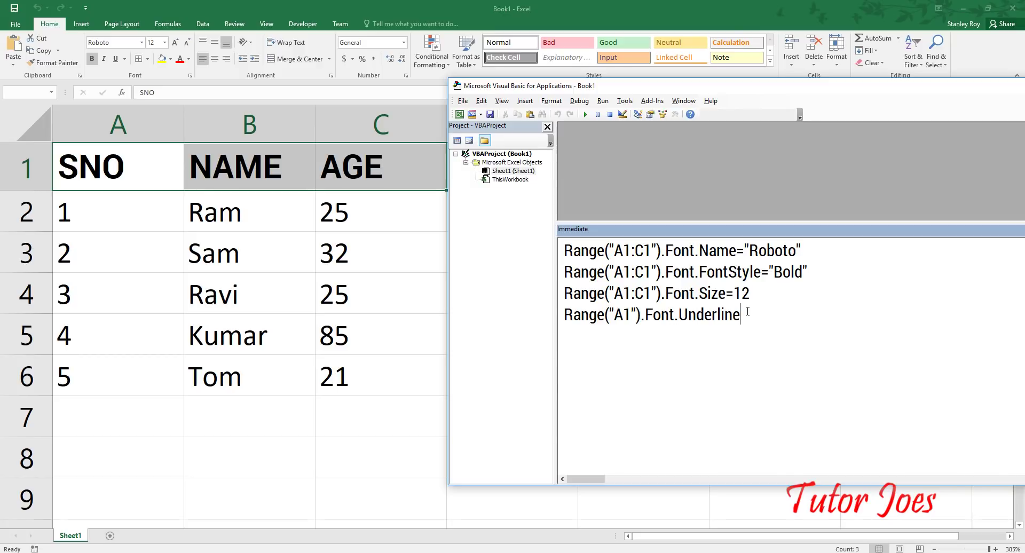
type("=")
type("z")
key("BackSpace")
type("x")
type("lUnder")
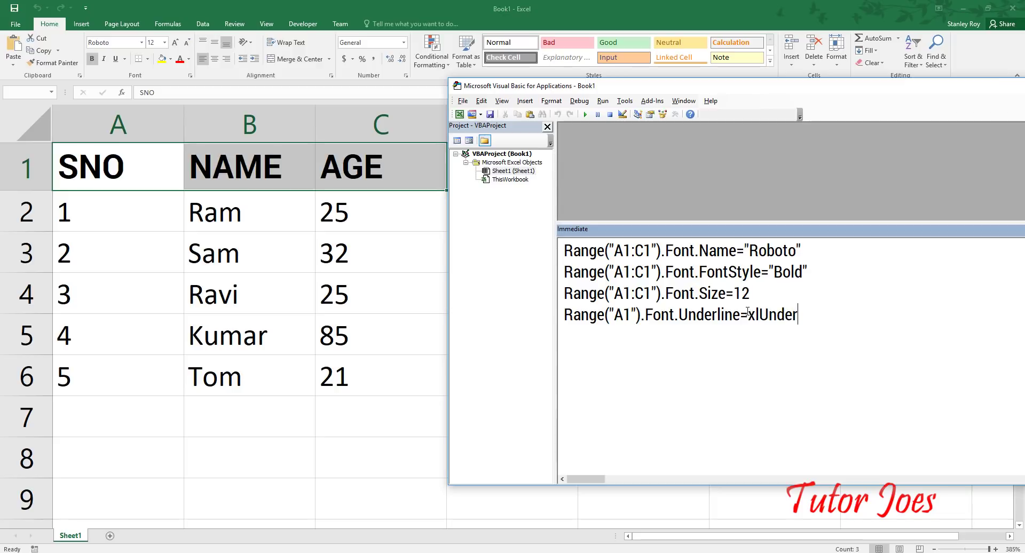
type("lin")
type("eS")
type("tyleS")
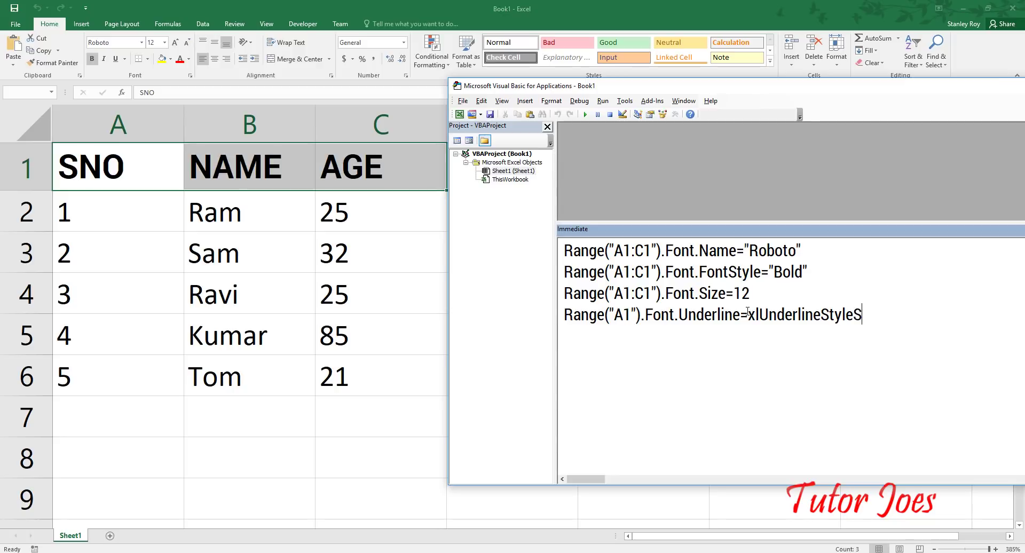
type("inge")
key("BackSpace")
type("le")
key("Return")
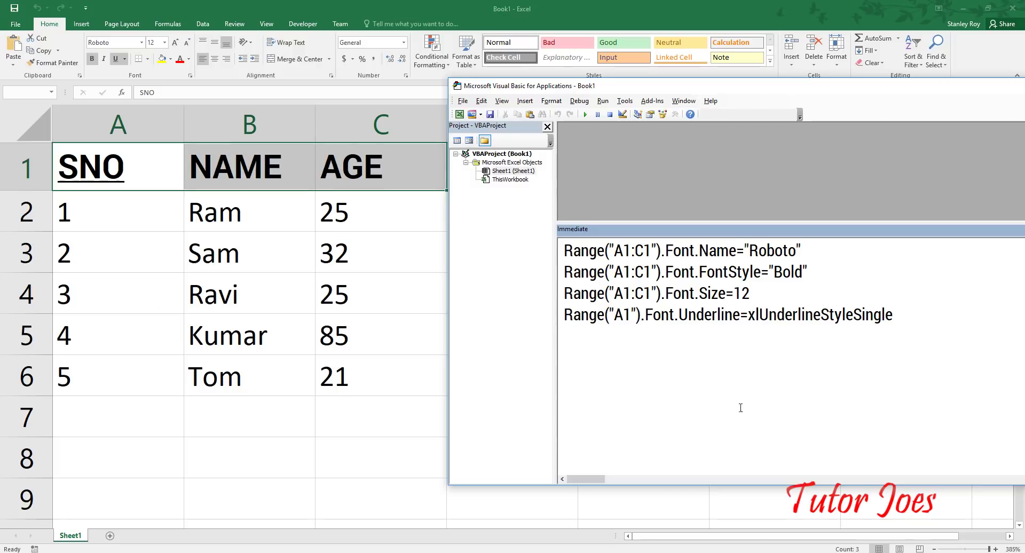
- Duplicate the underline statement, change Single to None, and run it to remove A1's underline
left_click_drag(896, 315, 540, 318)
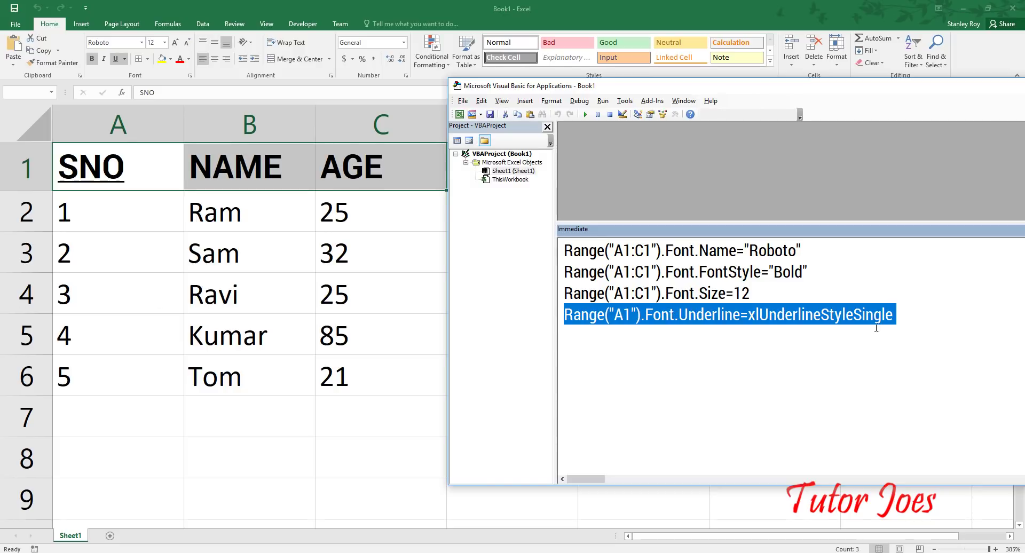
key("ctrl+c")
key("End")
key("Return")
key("ctrl+v")
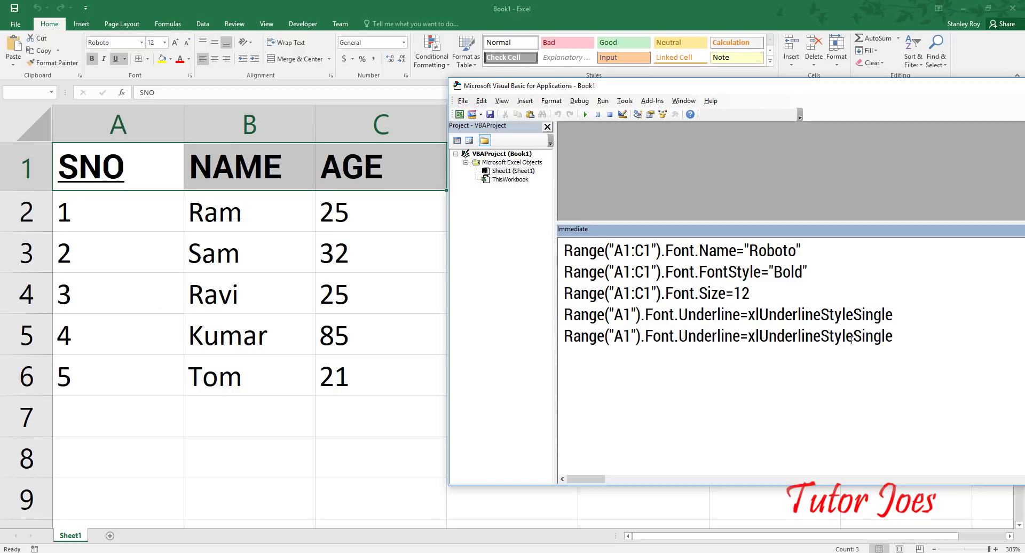
left_click_drag(861, 339, 888, 336)
key("Delete")
key("Delete")
type("None")
key("Return")
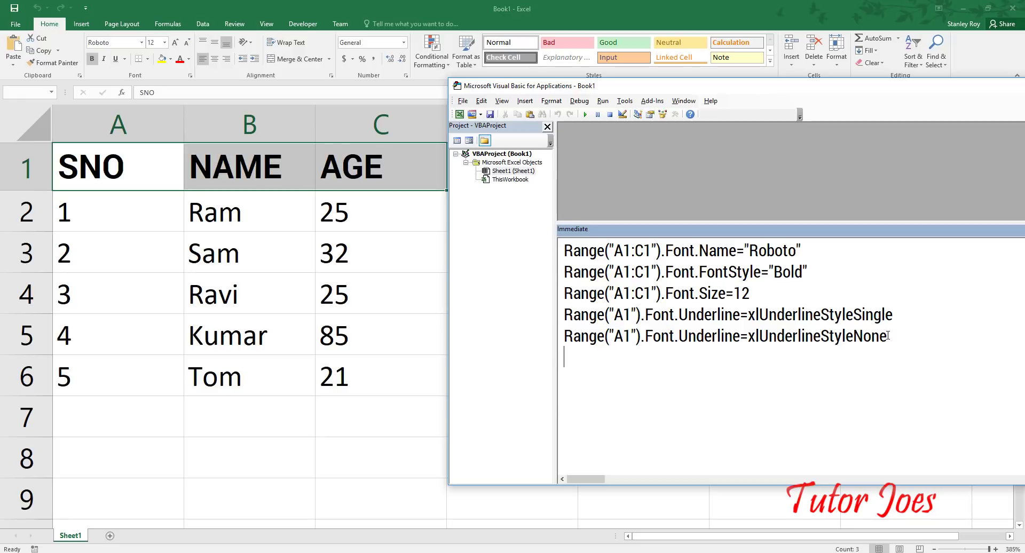
- Paste another copy, change it to xlUnderlineStyleDouble, and run it
left_click_drag(929, 351, 553, 342)
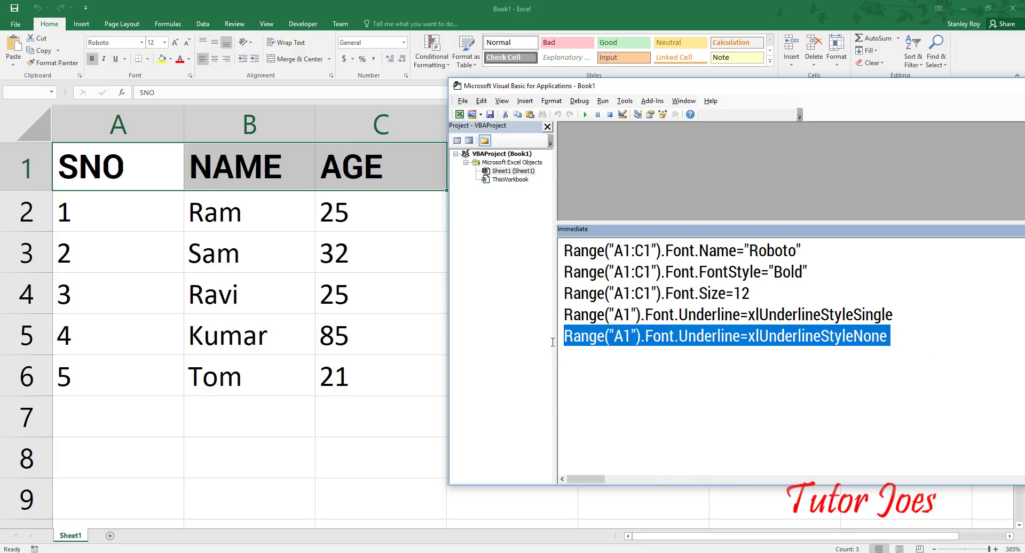
left_click(880, 337)
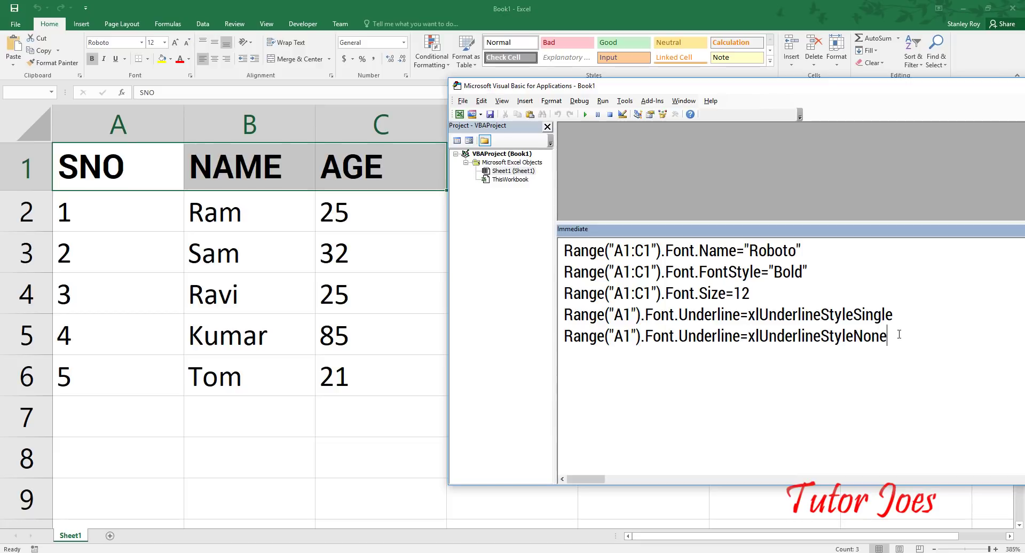
left_click(902, 316)
left_click_drag(910, 319, 555, 319)
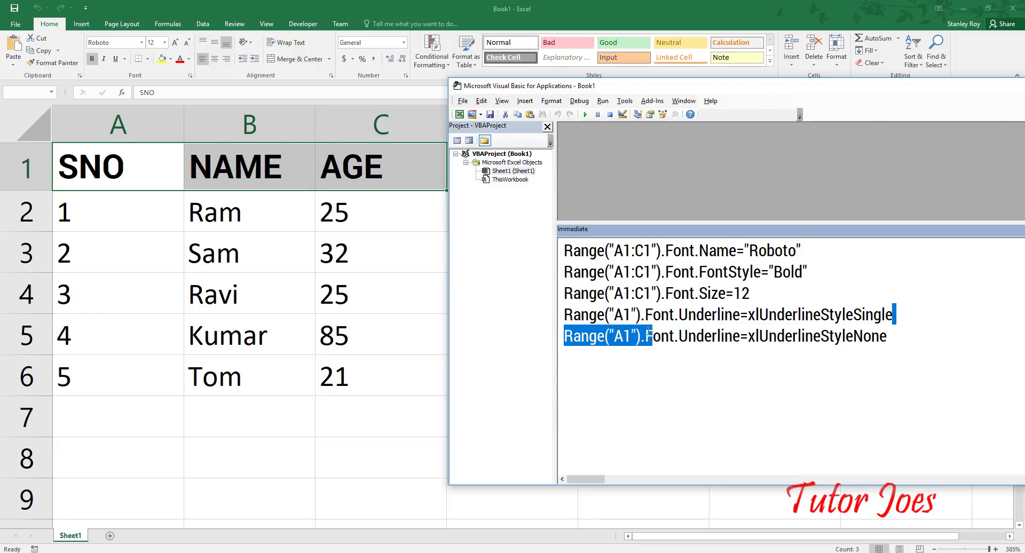
left_click(930, 334)
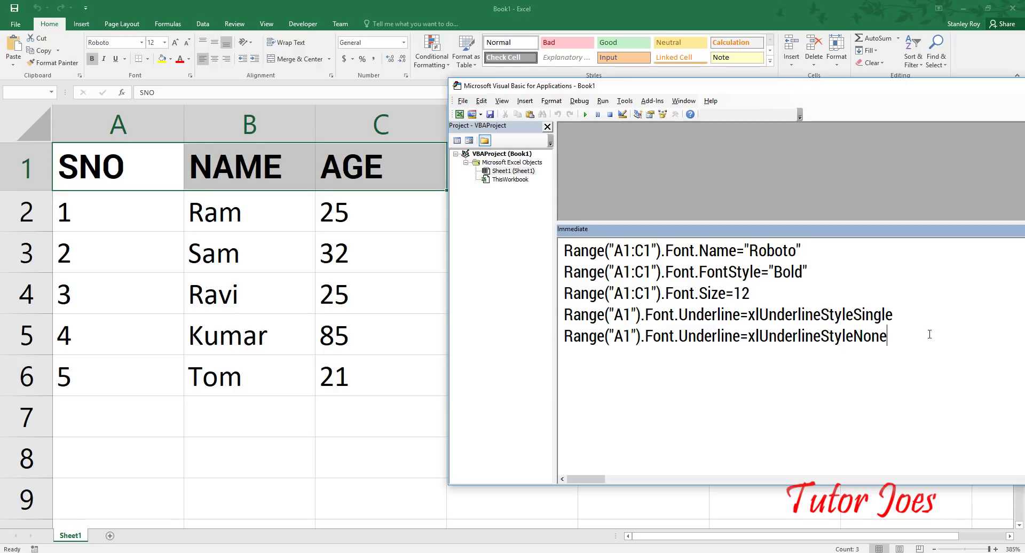
key("Return")
key("ctrl+v")
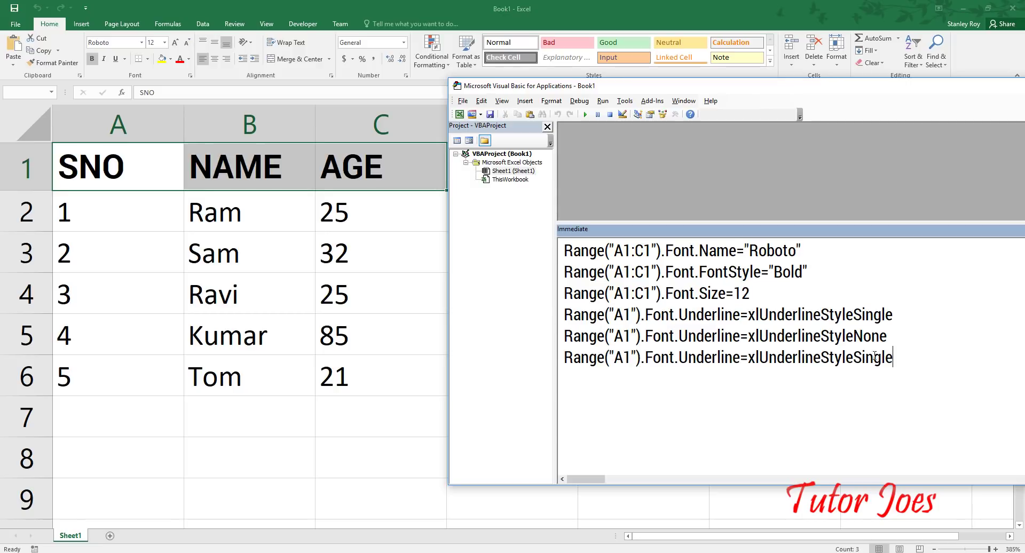
left_click_drag(853, 357, 1001, 371)
type("Doub")
type("le")
key("Return")
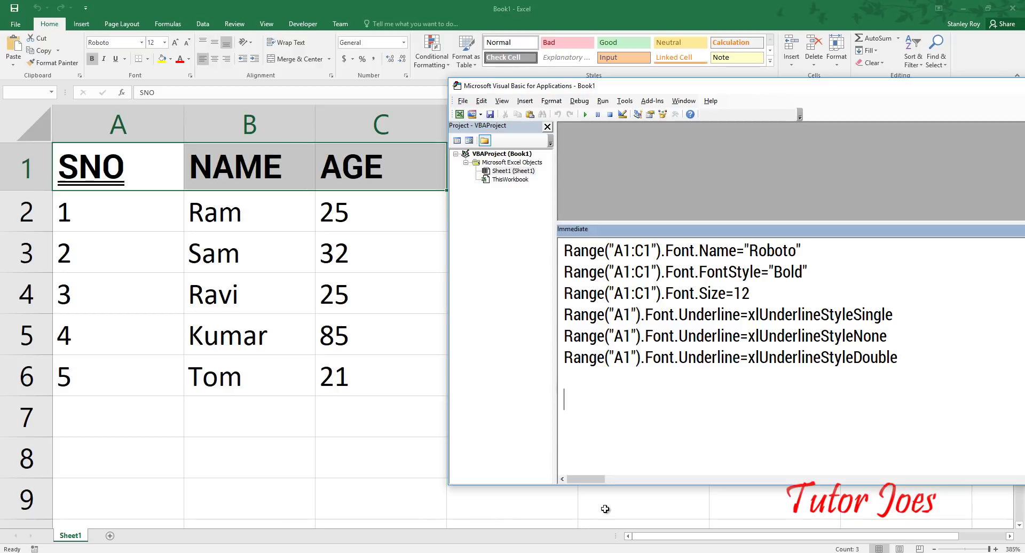
- Add an A1 underline line set to xlUnderlineStyleSingleAccounting and run it
type("Range(\"A1\").Font.Underline=xlUnderlineStyleSingle")
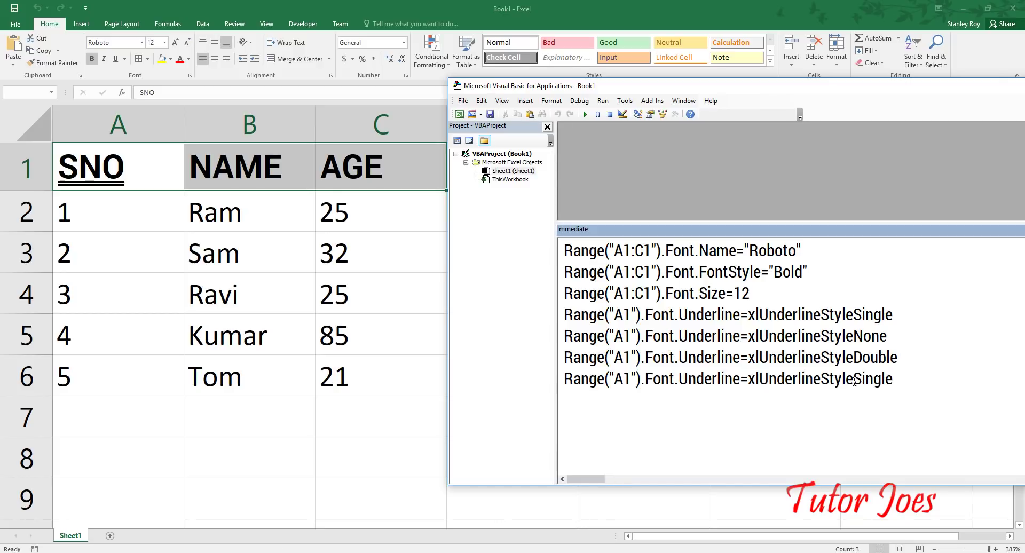
left_click(860, 379)
left_click_drag(854, 378, 905, 376)
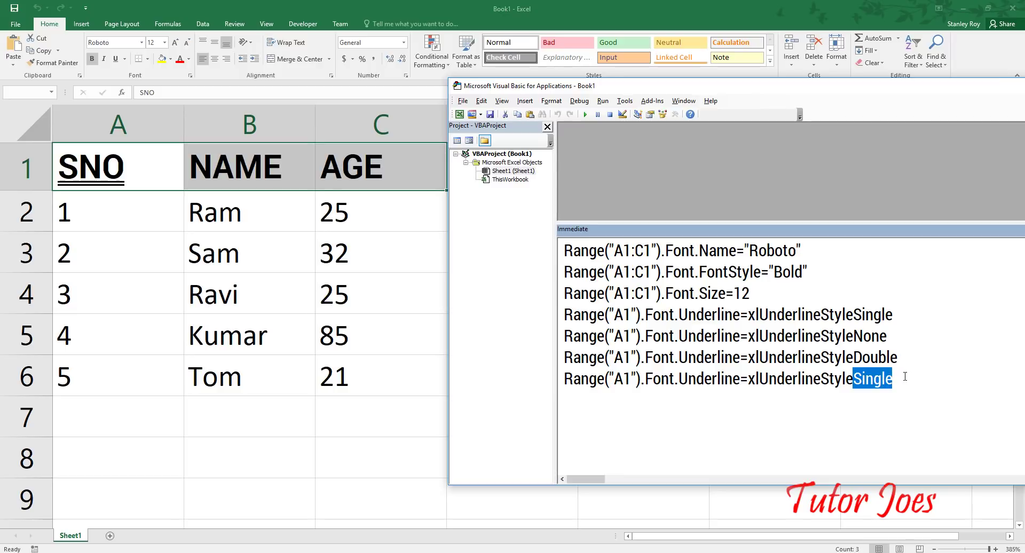
left_click(905, 377)
type("A")
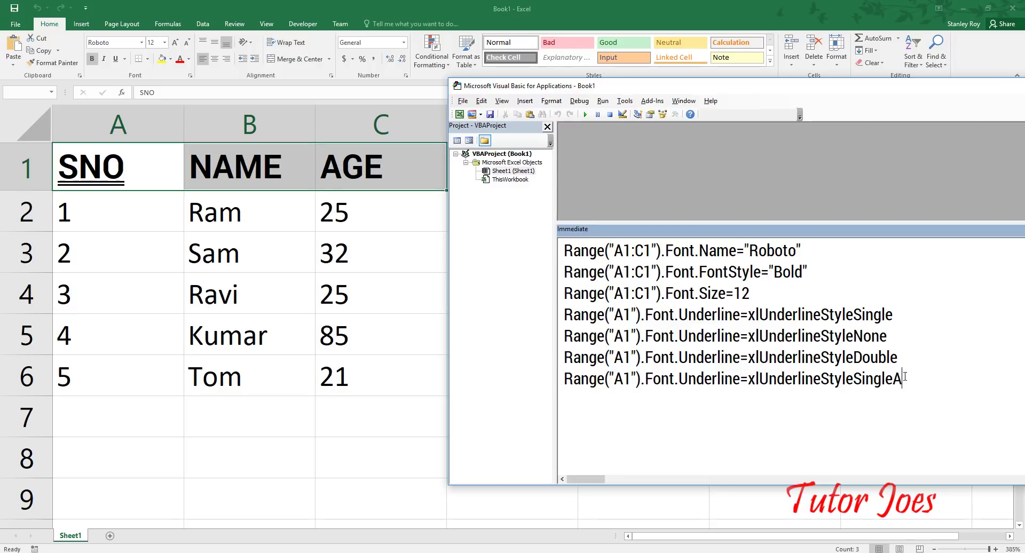
type("ccounting")
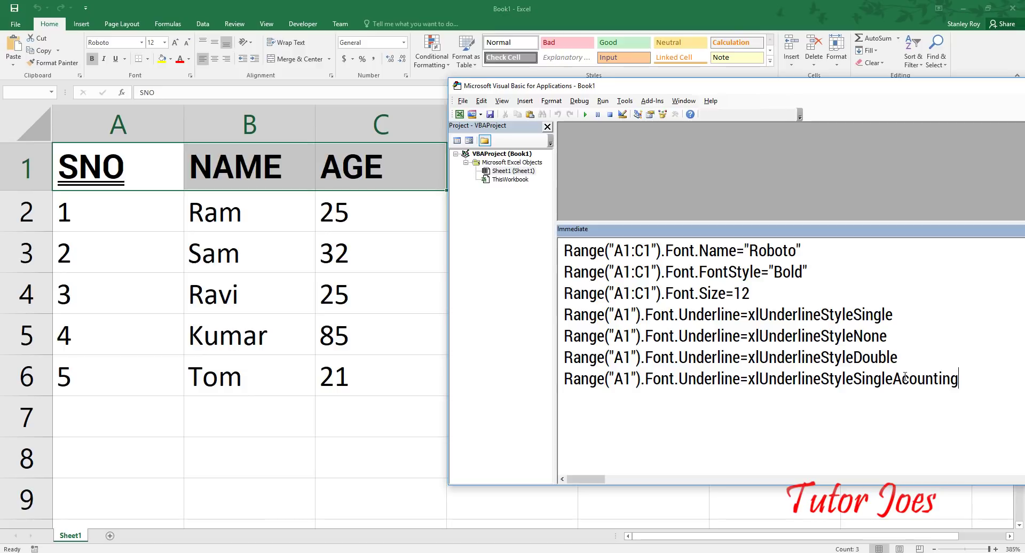
key("Left")
key("Left")
key("Left")
key("Left")
key("Left")
type("c")
key("Return")
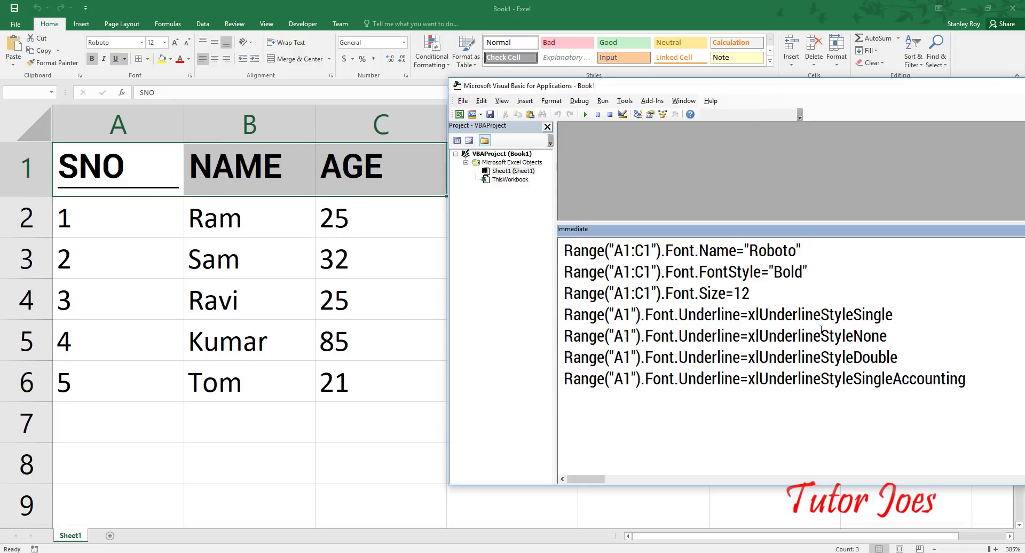
- Duplicate it as xlUnderlineStyleDoubleAccounting, run it, then edit cell A1
key("shift+Up")
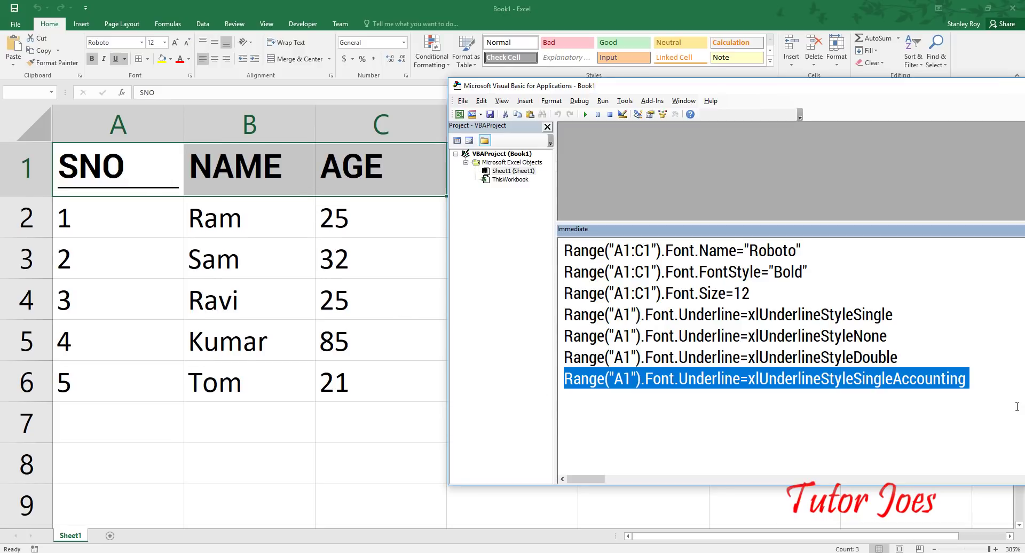
key("ctrl+c")
left_click(977, 380)
key("ctrl+v")
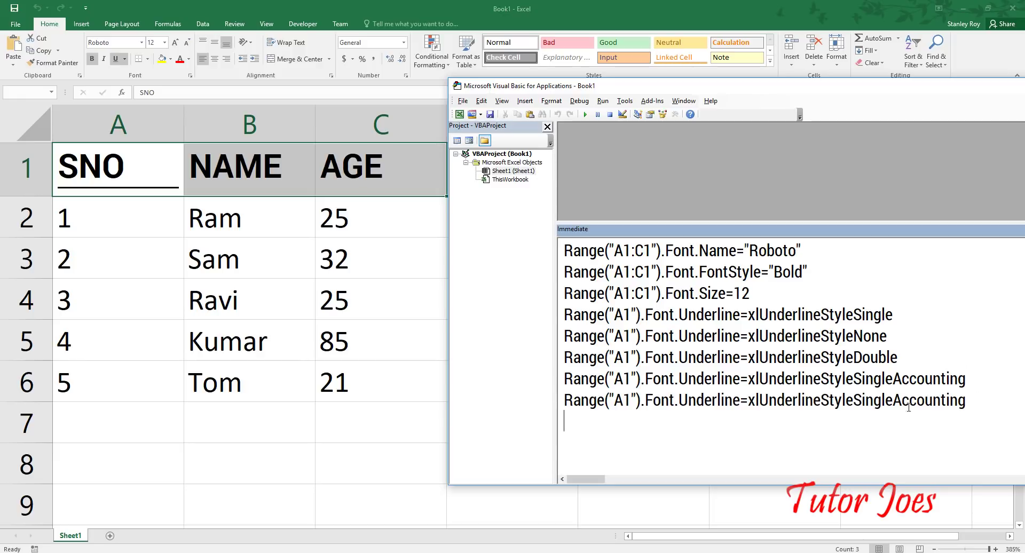
left_click_drag(892, 401, 853, 400)
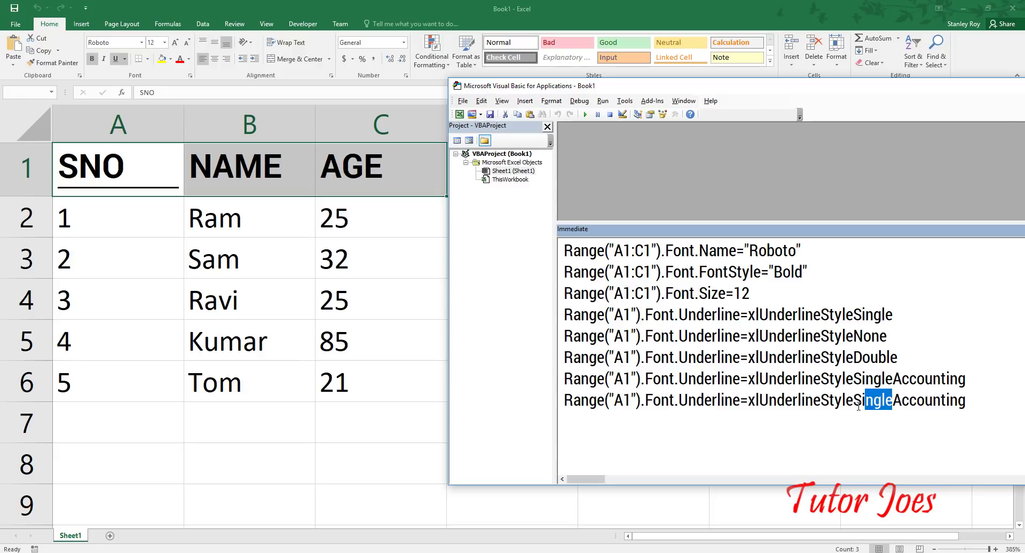
left_click(923, 379)
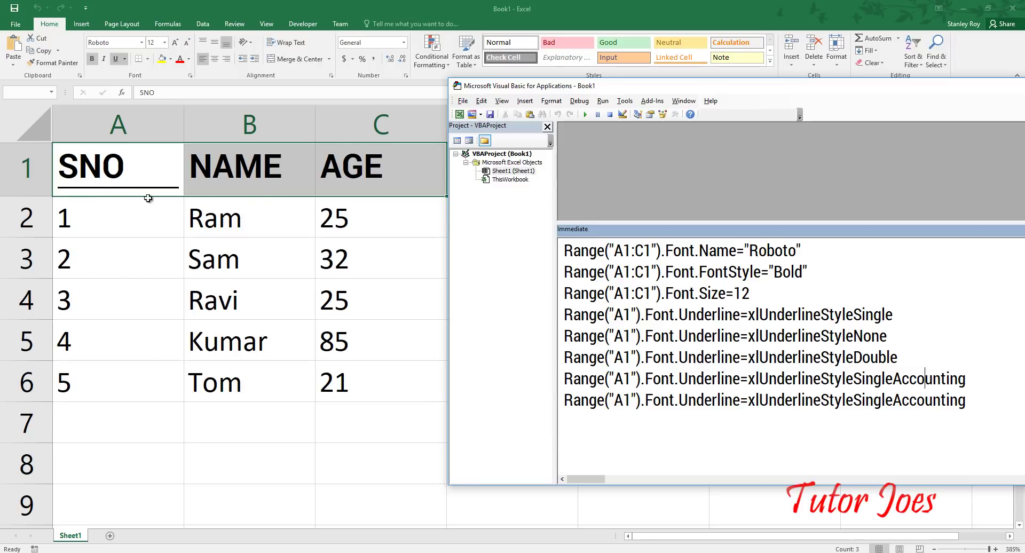
left_click_drag(968, 401, 556, 399)
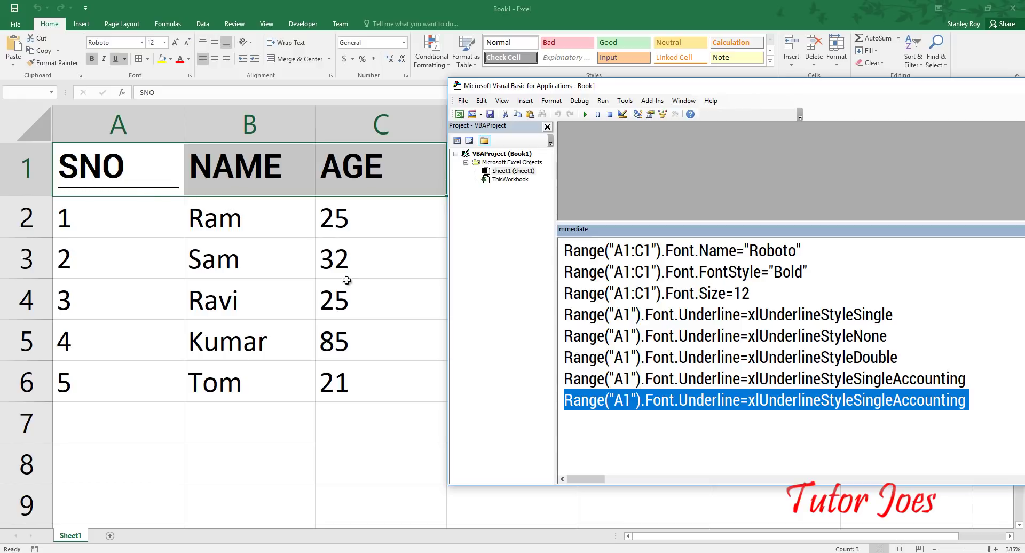
left_click(892, 399)
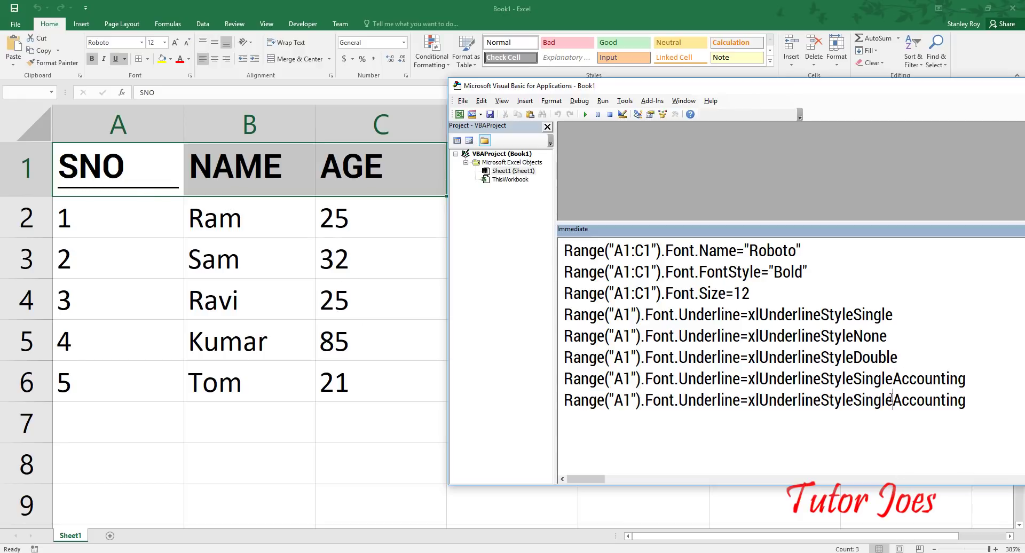
left_click_drag(892, 399, 857, 404)
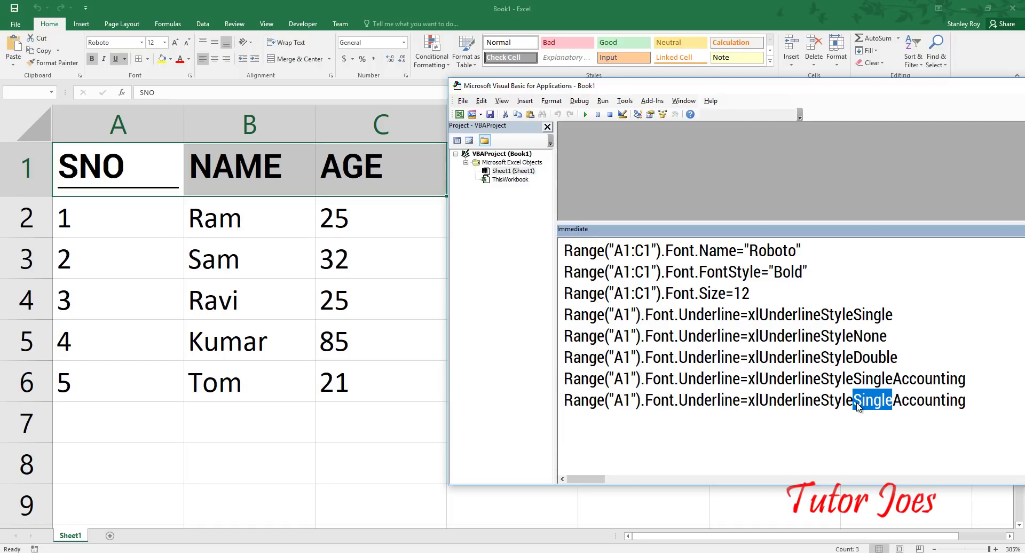
type("Double")
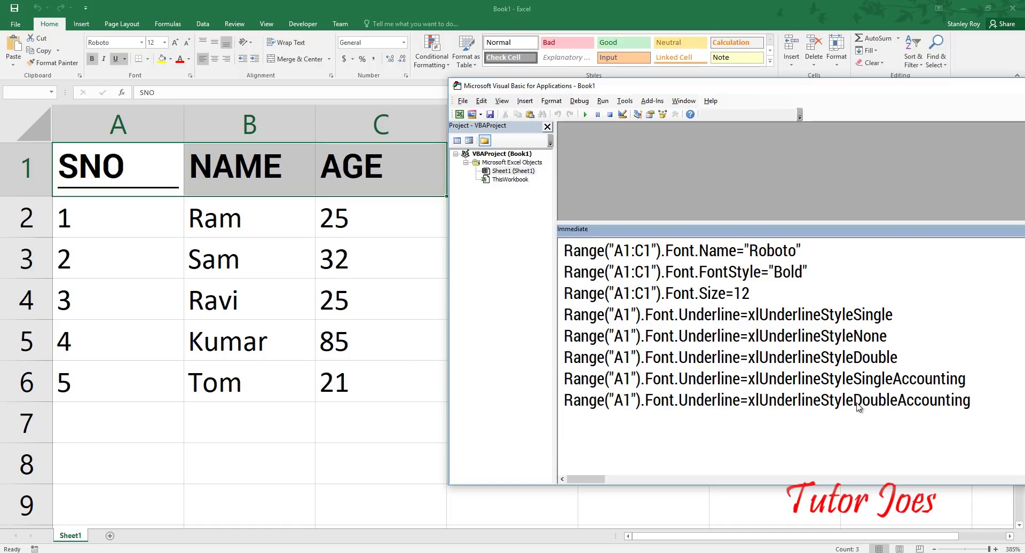
key("Return")
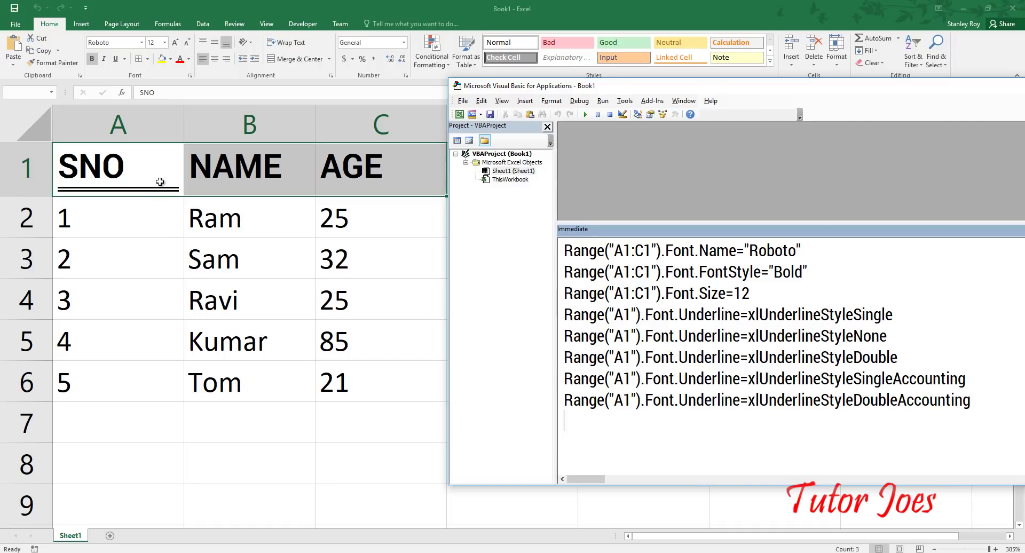
double_click(139, 167)
type("dfdsf")
key("Return")
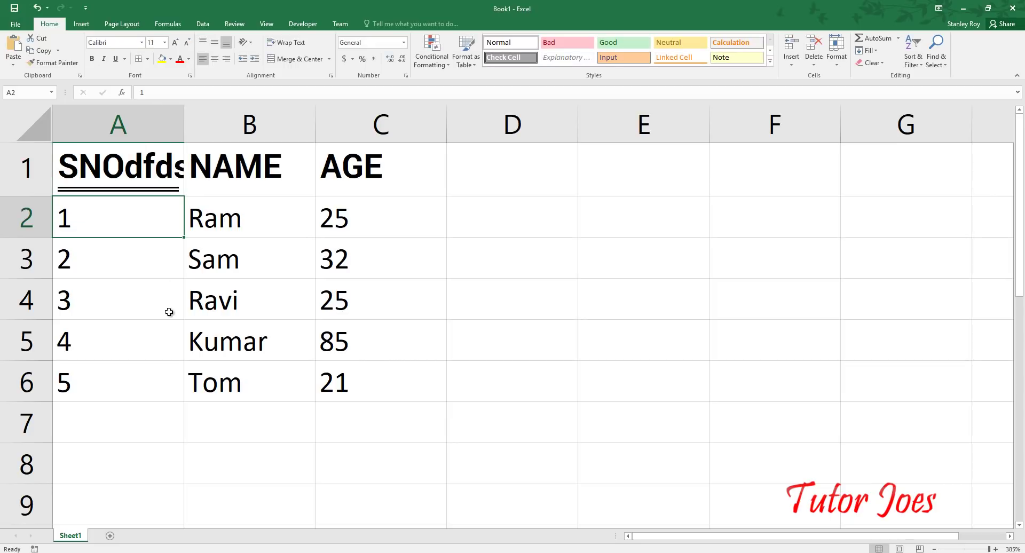
double_click(185, 135)
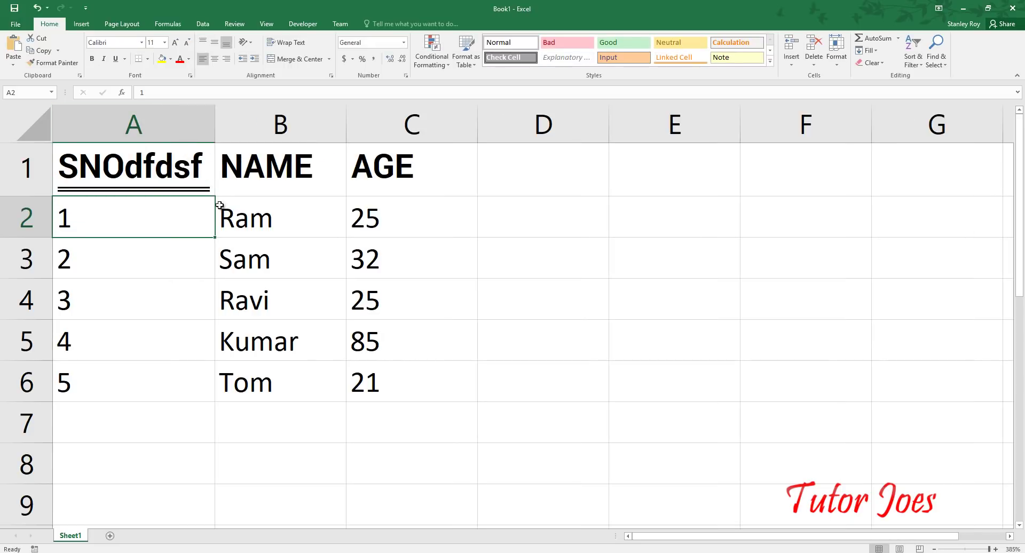
left_click_drag(216, 131, 326, 132)
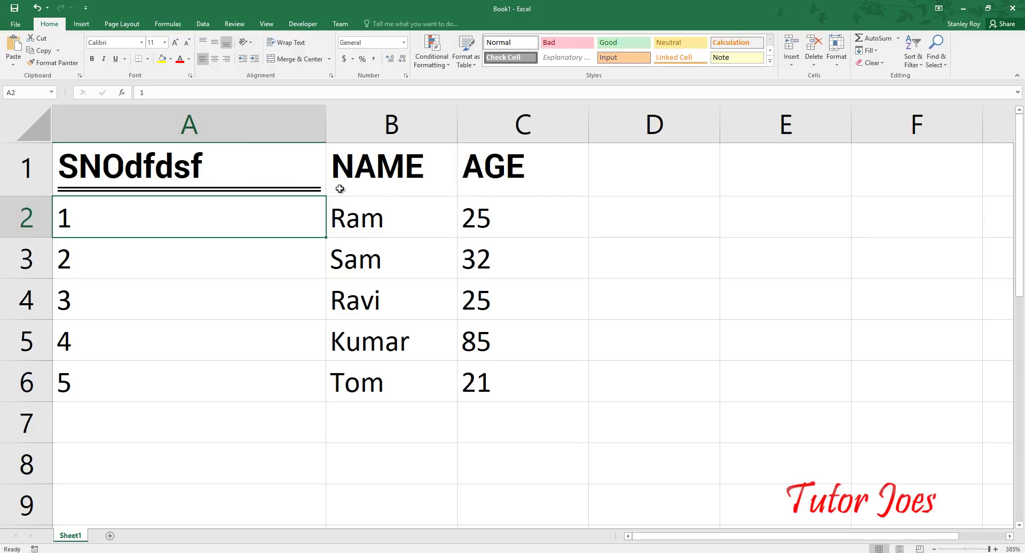
key("ctrl+z")
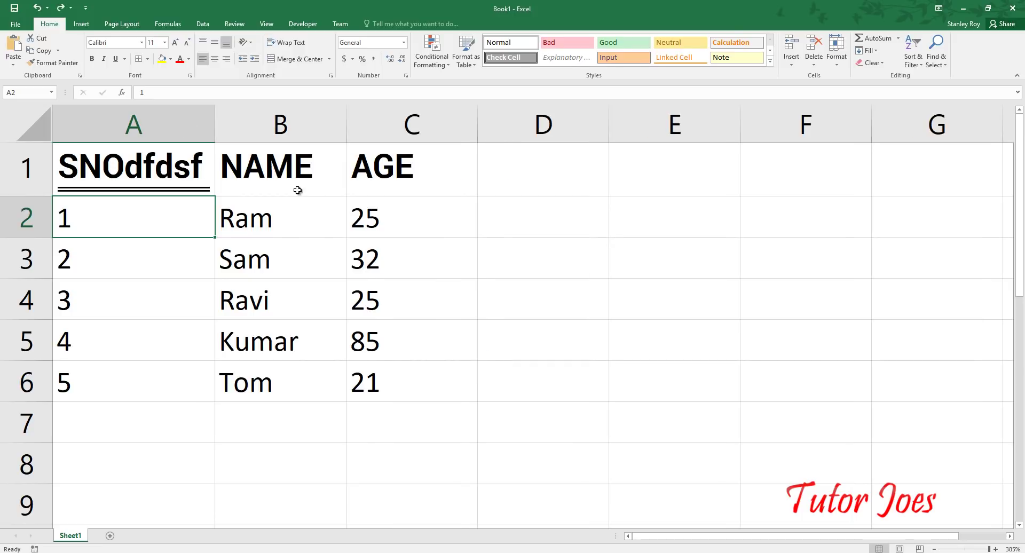
key("ctrl+z")
double_click(144, 165)
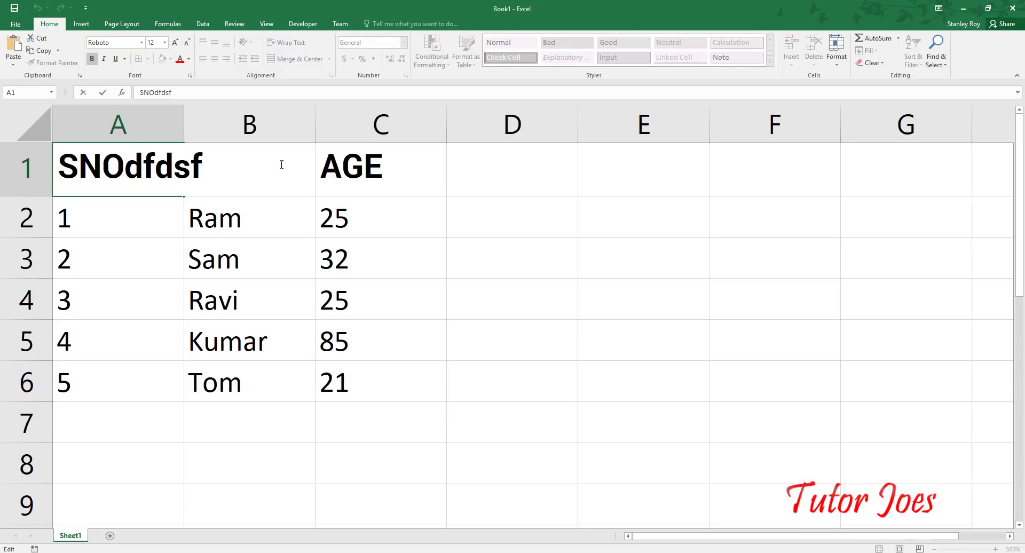
left_click_drag(281, 164, 125, 164)
key("BackSpace")
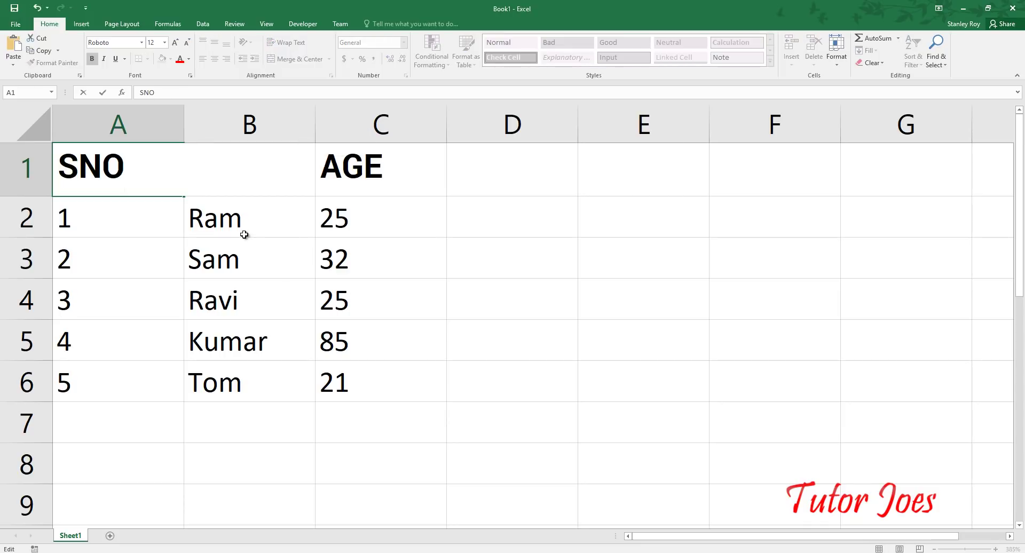
left_click(249, 188)
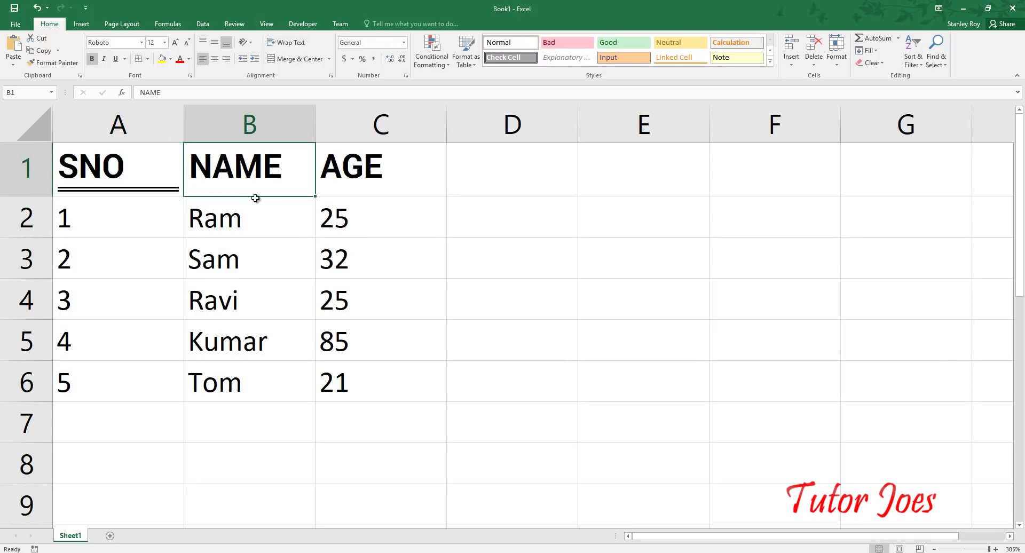
left_click(312, 513)
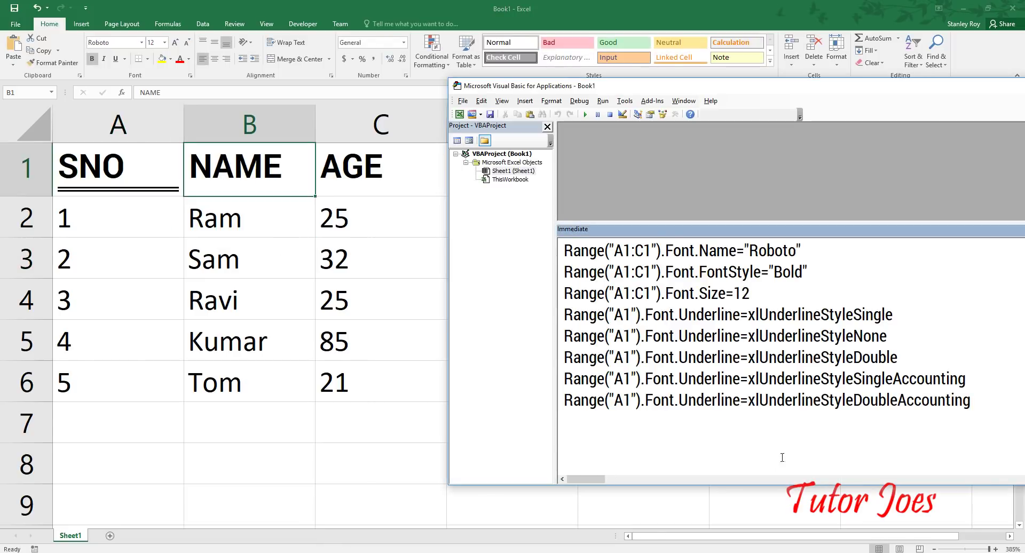
- Type and run Range("B1").Font.Strikethrough =true to strike through NAME
left_click(589, 433)
type("Range")
type("(\"A")
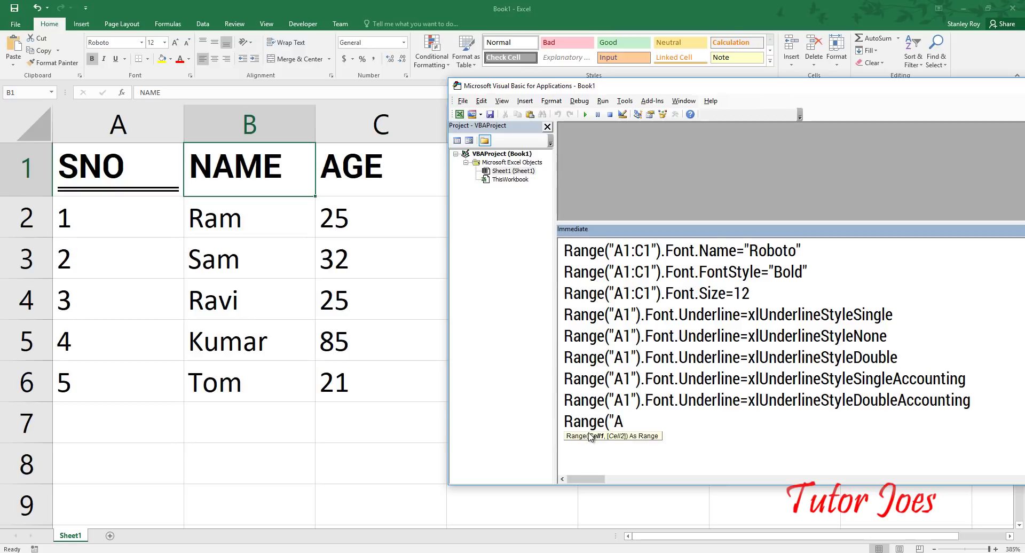
key("BackSpace")
type("B1\"")
type("),Fon")
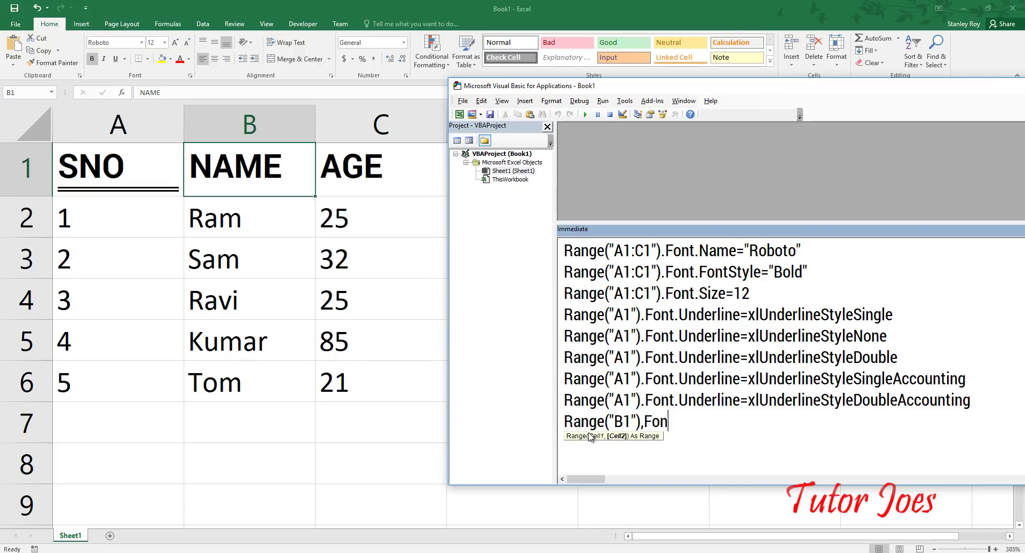
key("BackSpace")
key("BackSpace")
key("BackSpace")
key("BackSpace")
type(".")
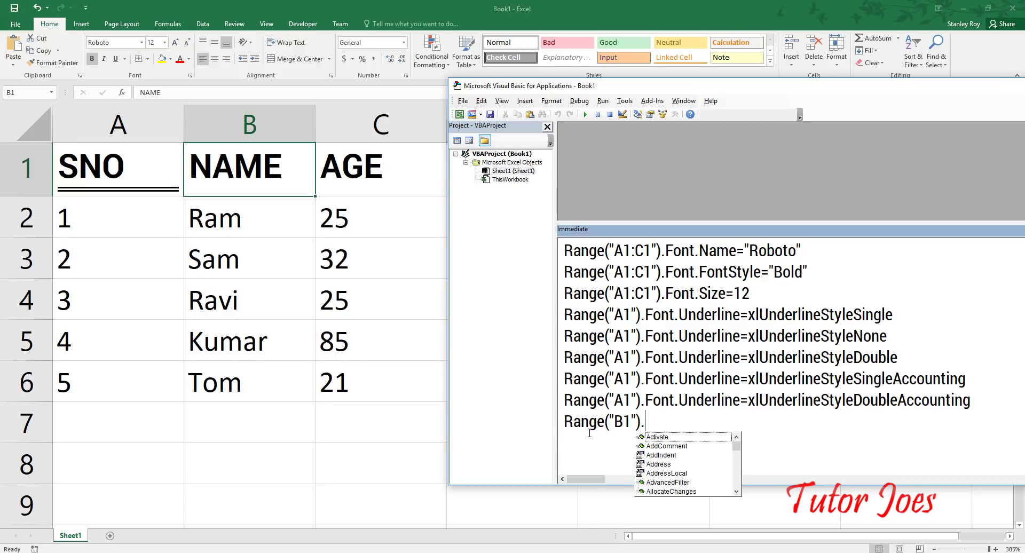
type("Font.")
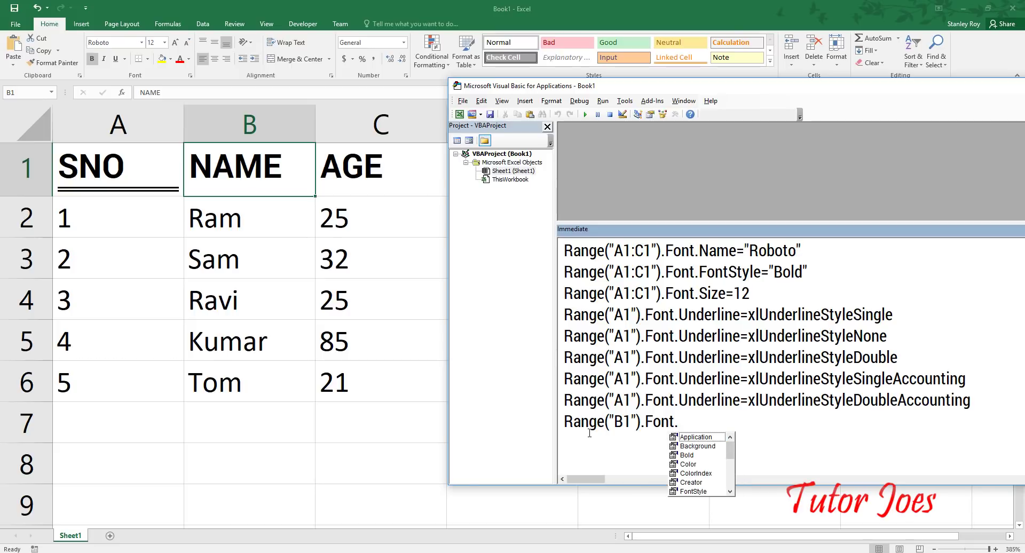
type("St")
key("space")
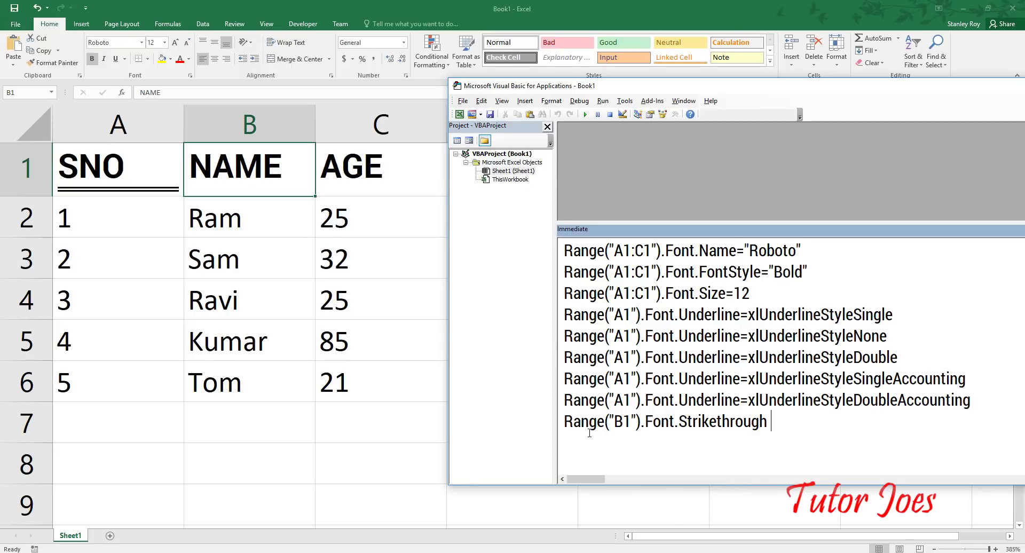
type("=")
type("true")
key("Return")
left_click(470, 461)
left_click(590, 435)
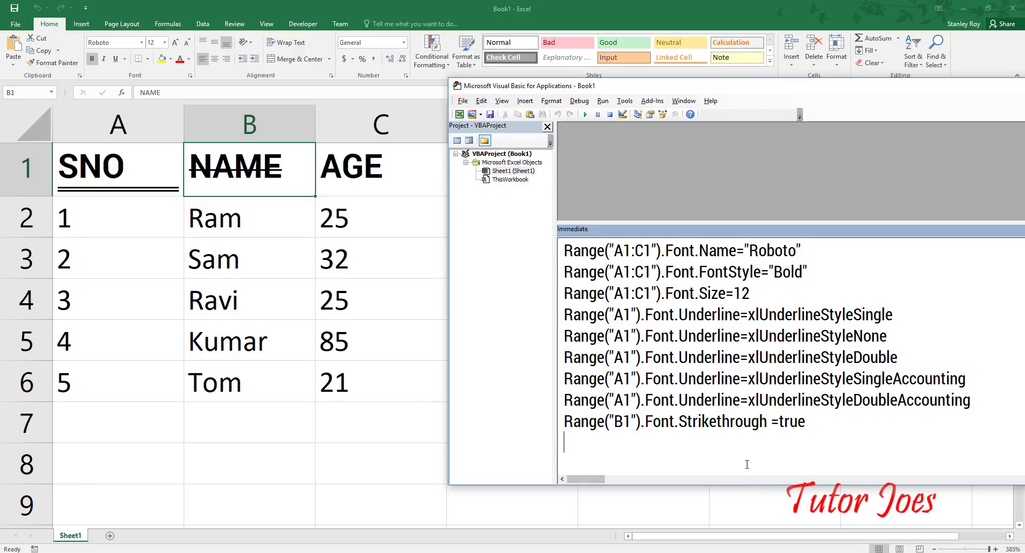
- Paste a copy of the strikethrough line, edit it to Range("c1").Font.Subscript =true, and run it
left_click_drag(801, 444, 555, 417)
key("ctrl+c")
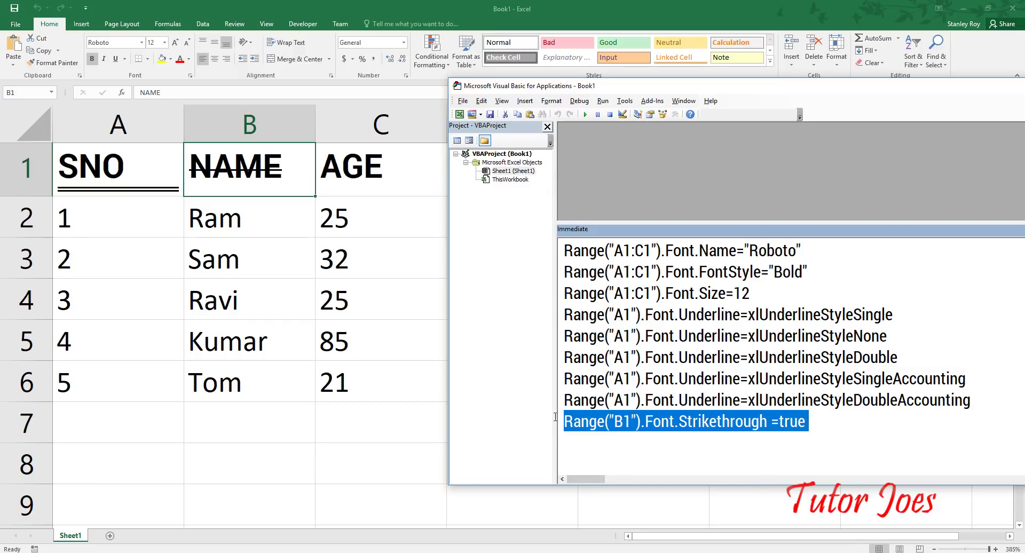
left_click(629, 443)
key("ctrl+v")
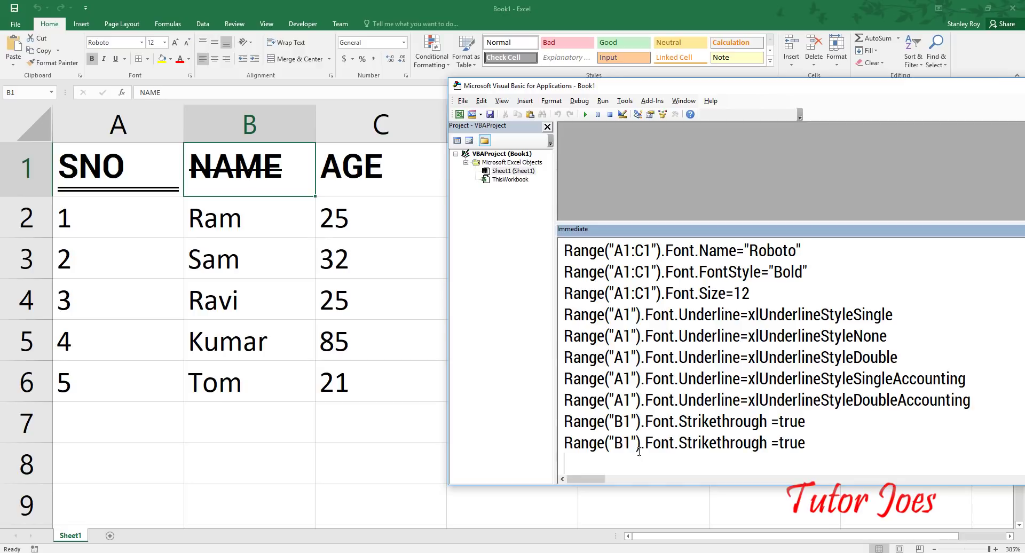
key("BackSpace")
key("BackSpace")
type("c1")
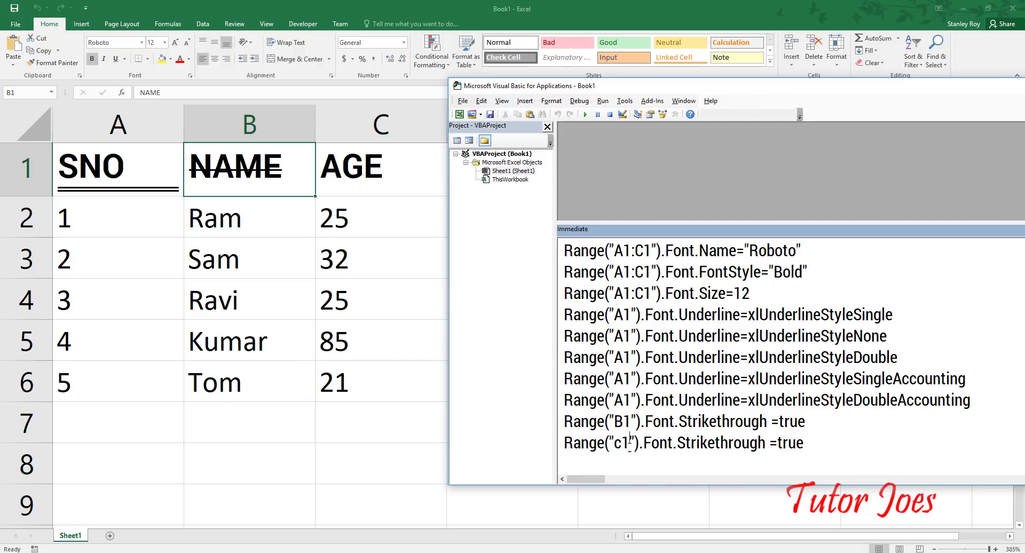
double_click(720, 443)
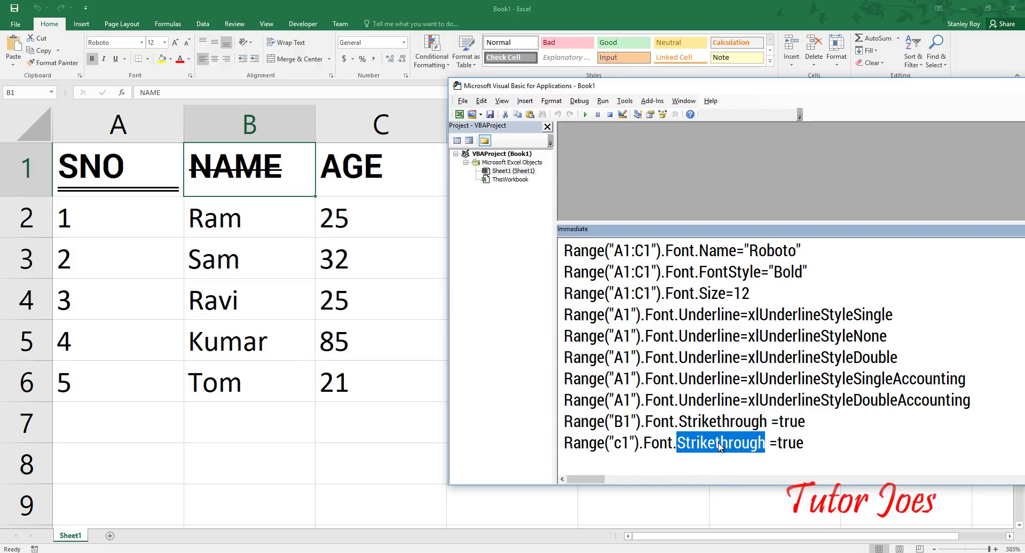
key("BackSpace")
key("BackSpace")
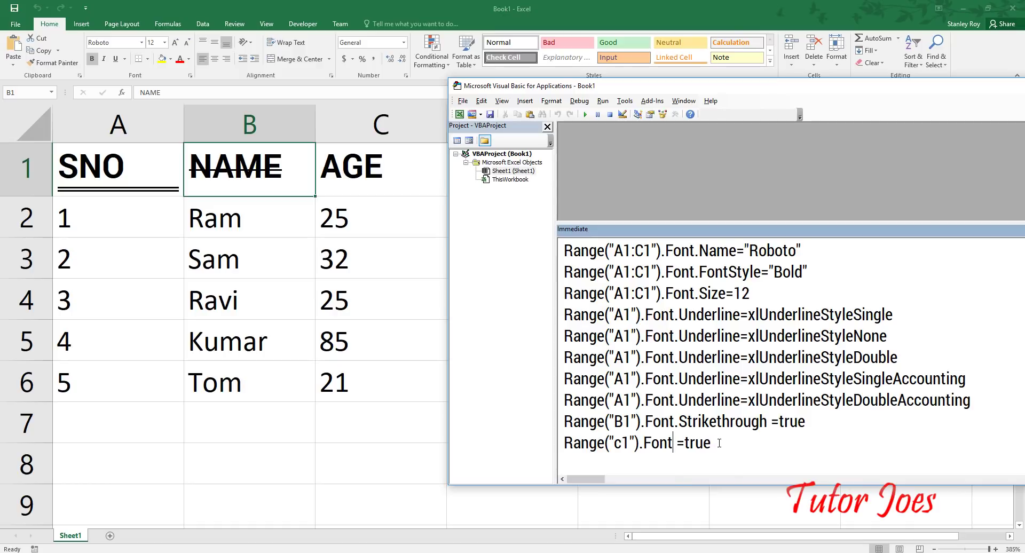
type(".Su")
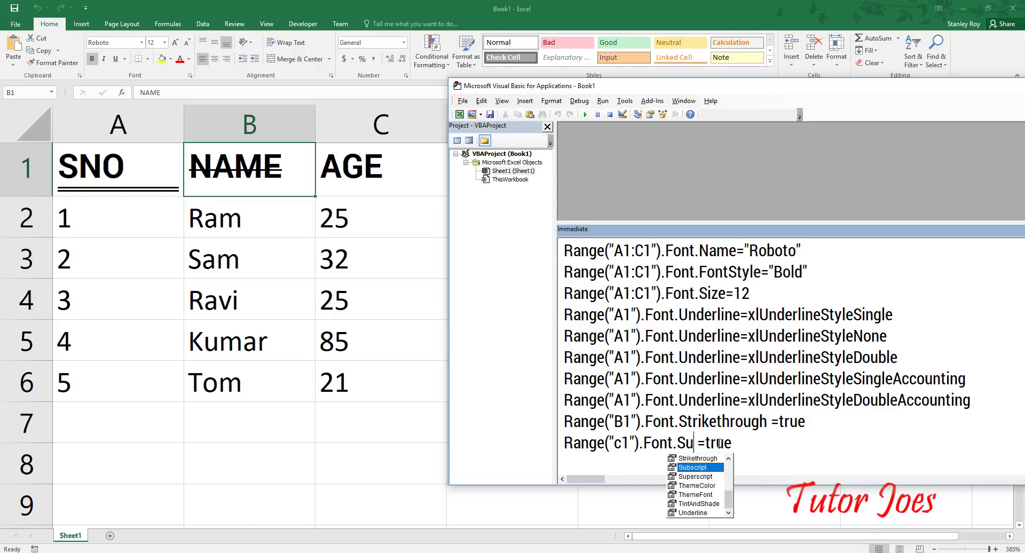
type("bscript")
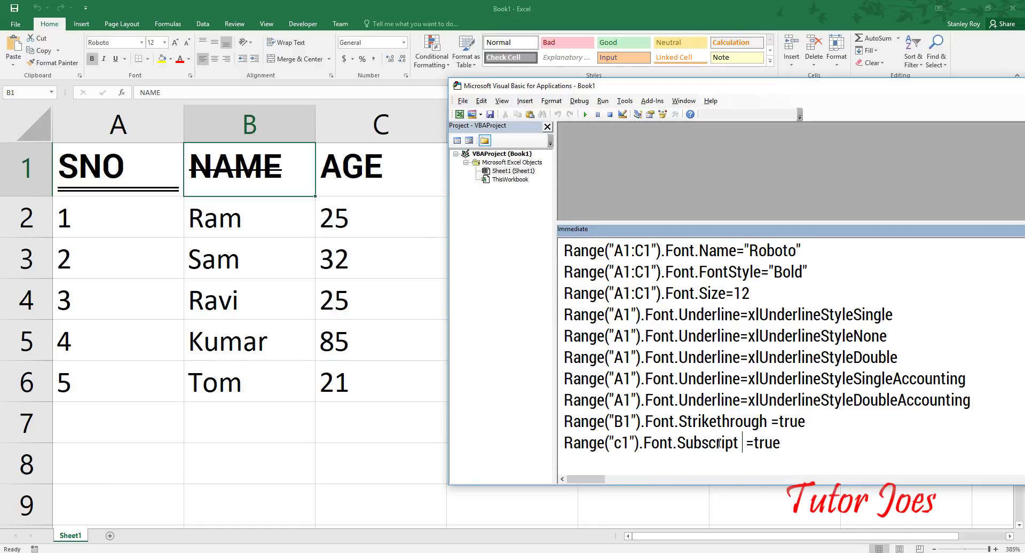
key("Return")
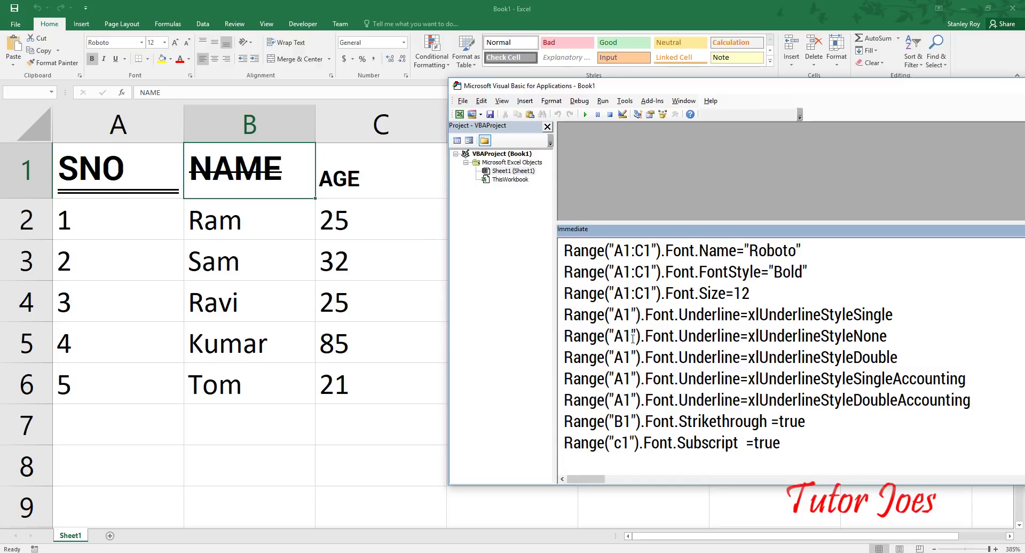
- Copy the subscript statement onto a new line below
double_click(766, 443)
triple_click(788, 442)
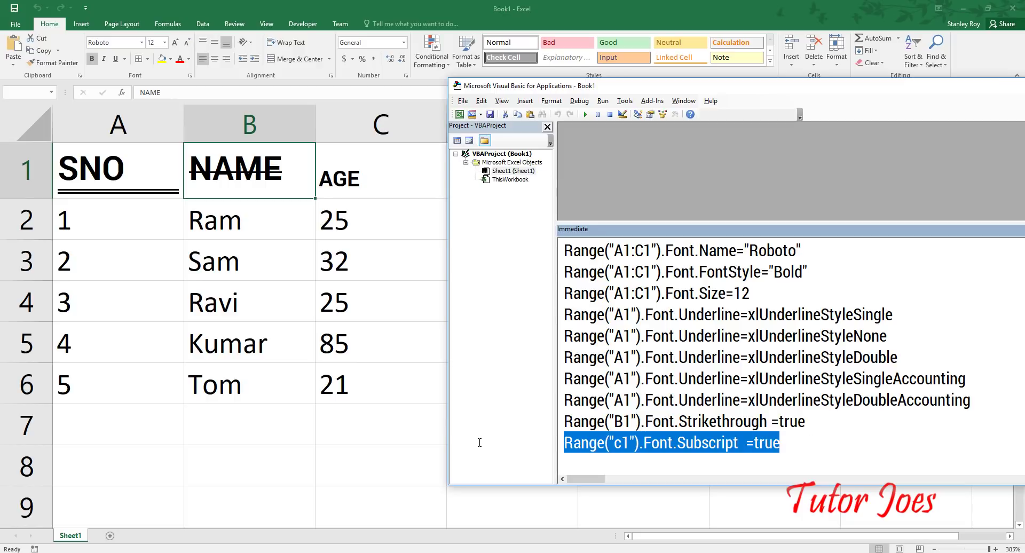
key("ctrl+c")
left_click(783, 443)
key("Return")
key("ctrl+v")
- Edit the copied Subscript line to Range("c1").Font.Superscript =true and run it in the Immediate window
scroll(783, 448, "down", 1)
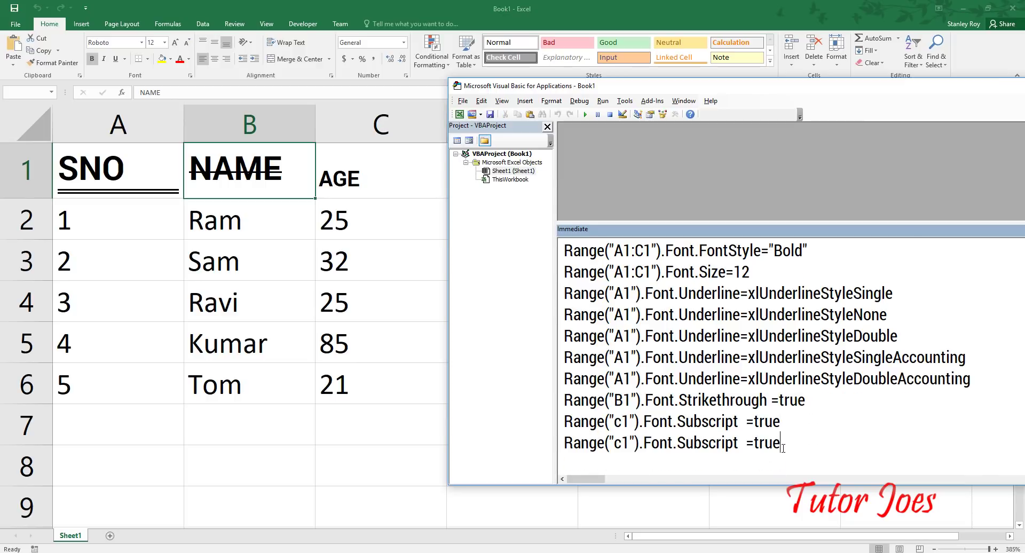
left_click(703, 437)
key("BackSpace")
type("per")
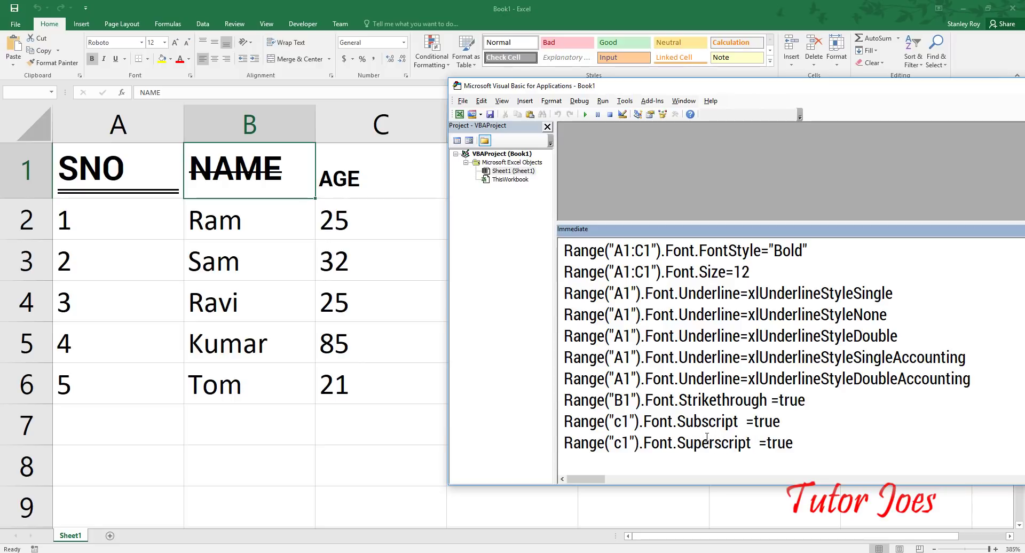
key("End")
key("Return")
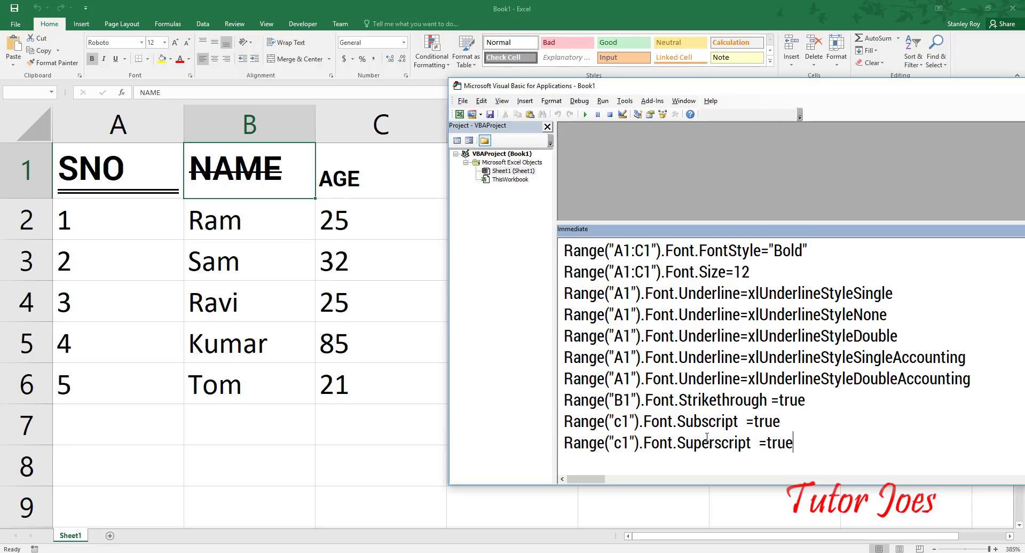